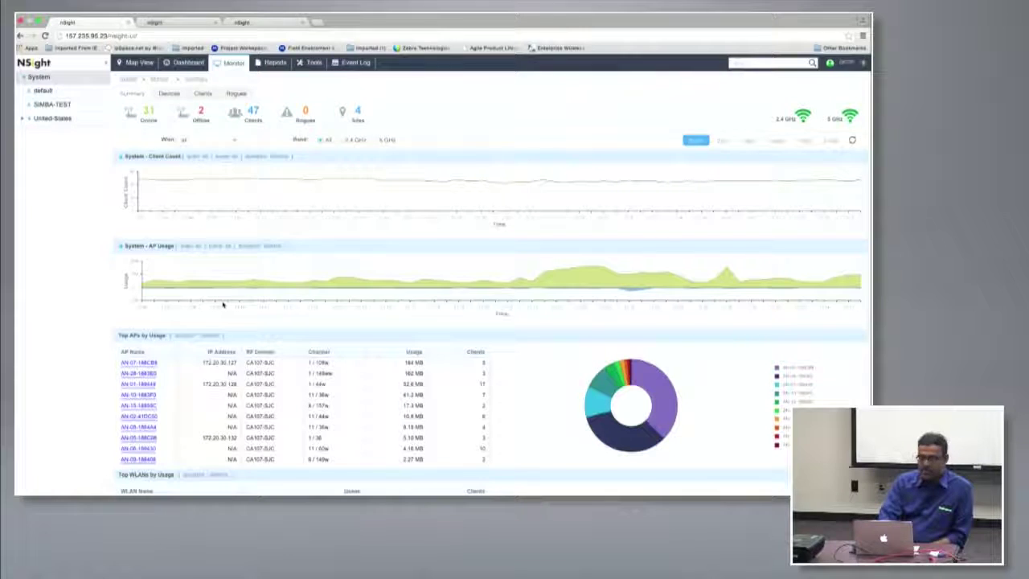
View the United States map on the second NSight server and the United States summary on the third server.
mouse_move(173, 49)
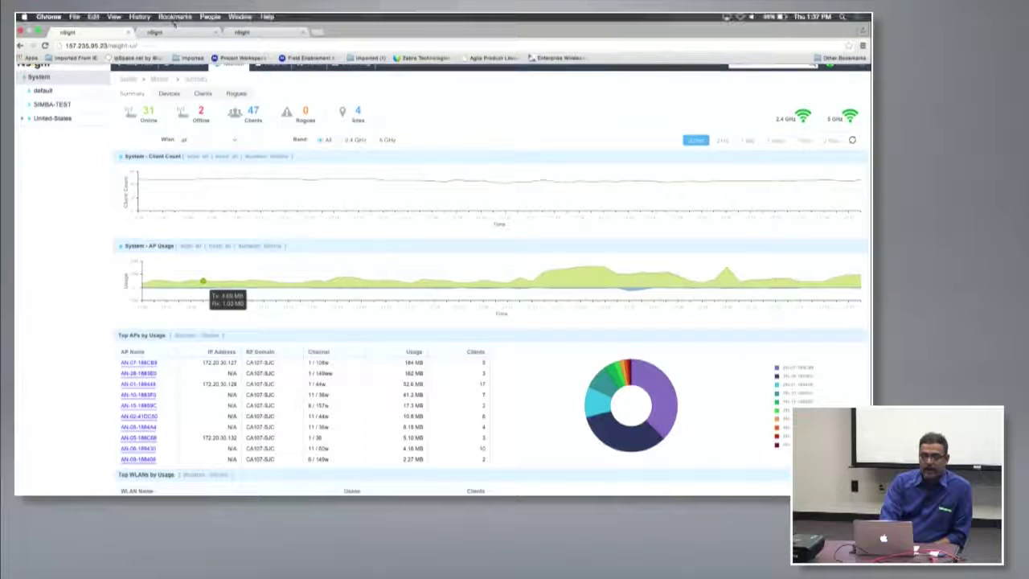
left_click(176, 33)
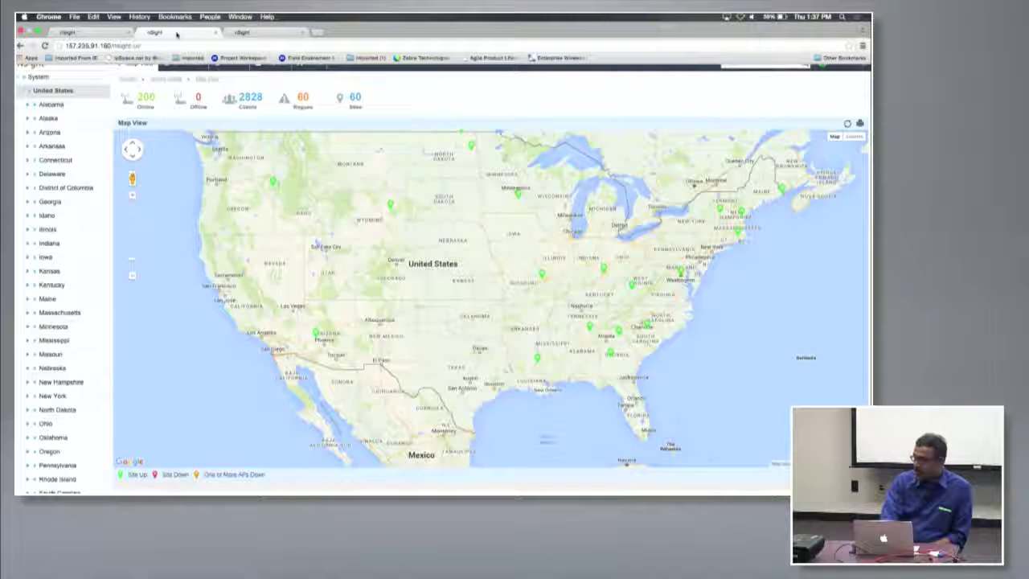
left_click(279, 33)
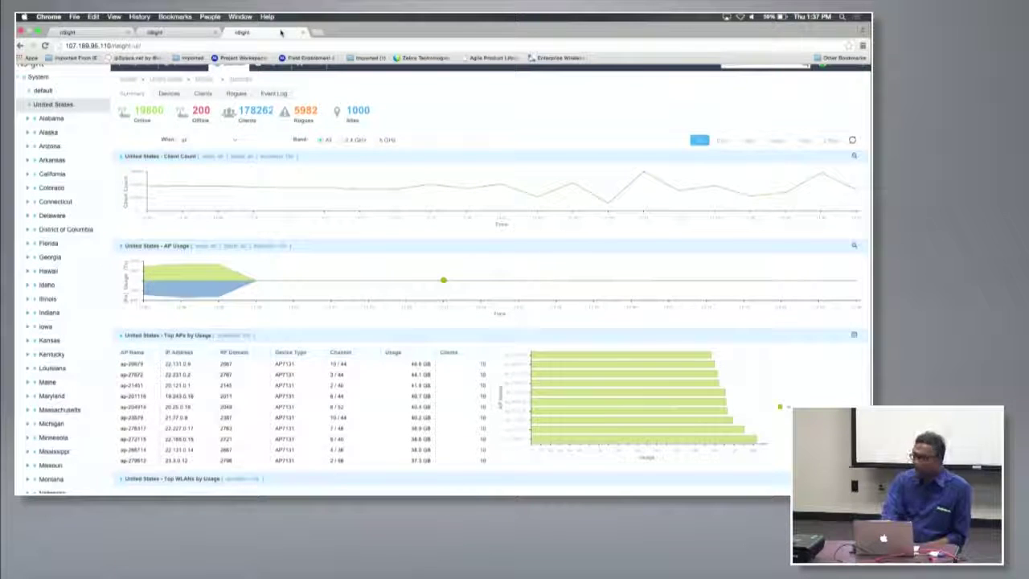
Review the system-wide summary on the first NSight server, from client count and AP usage down to the application details.
left_click(83, 35)
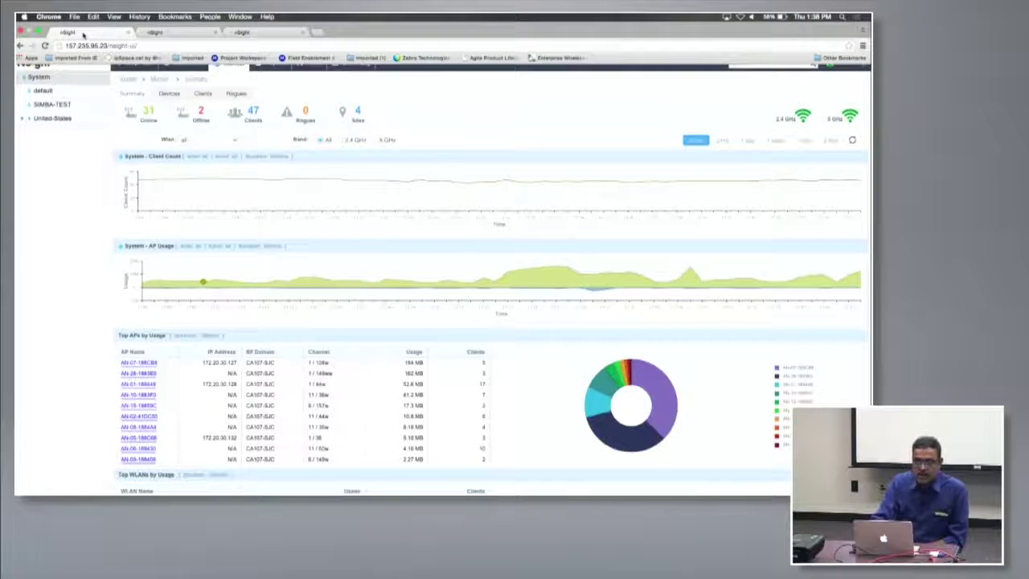
scroll(306, 233, "down", 5)
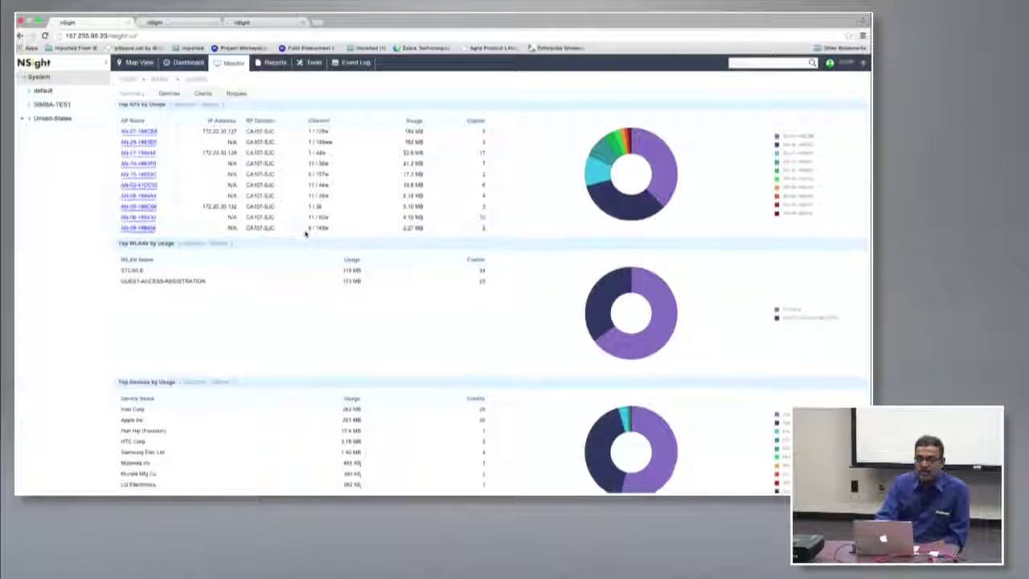
scroll(306, 233, "down", 10)
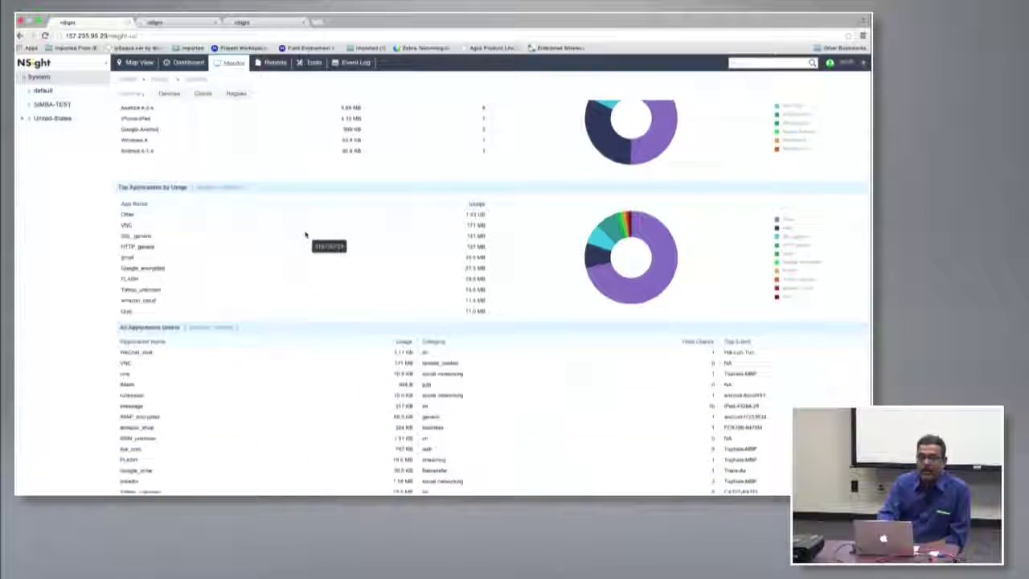
scroll(655, 215, "up", 15)
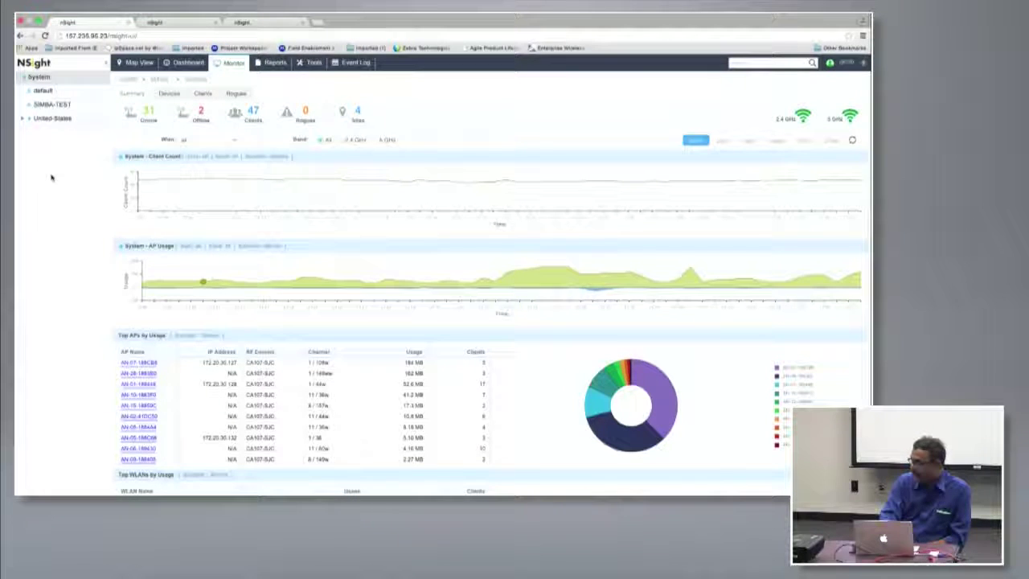
Drill down the site tree through United-States to California and compare it with the third server's United States tree.
left_click(22, 120)
left_click(23, 119)
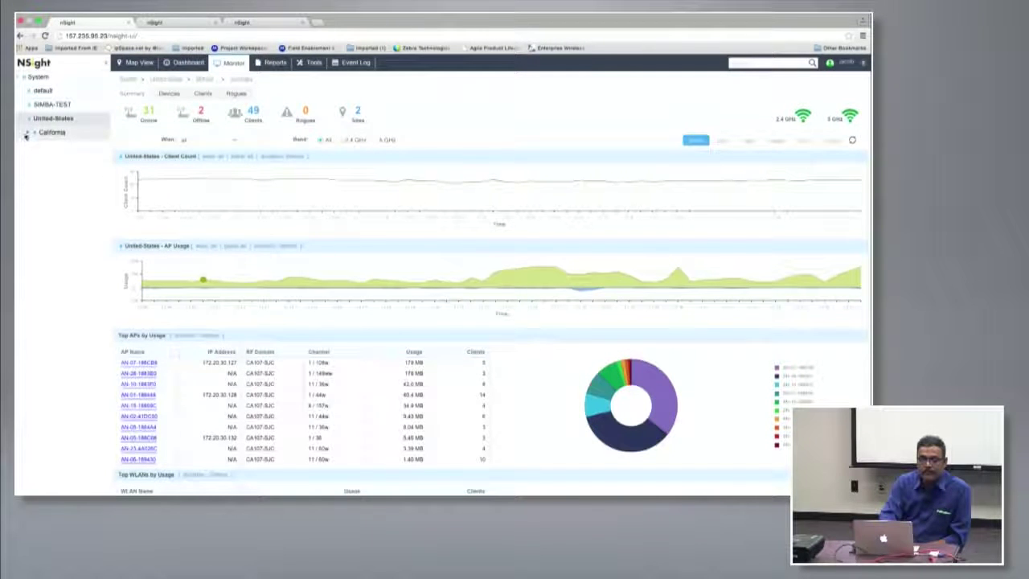
left_click(27, 134)
left_click(29, 133)
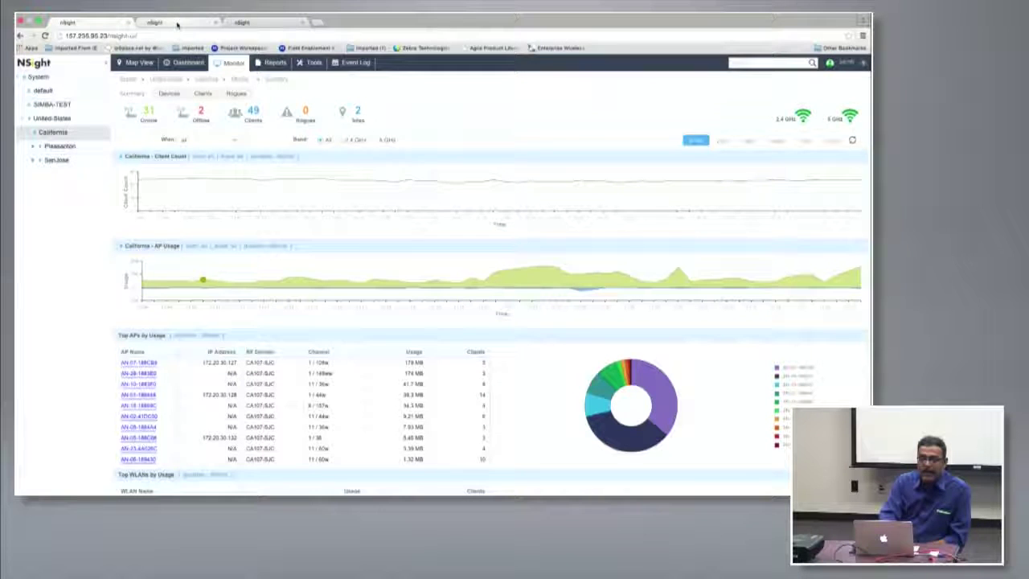
left_click(245, 22)
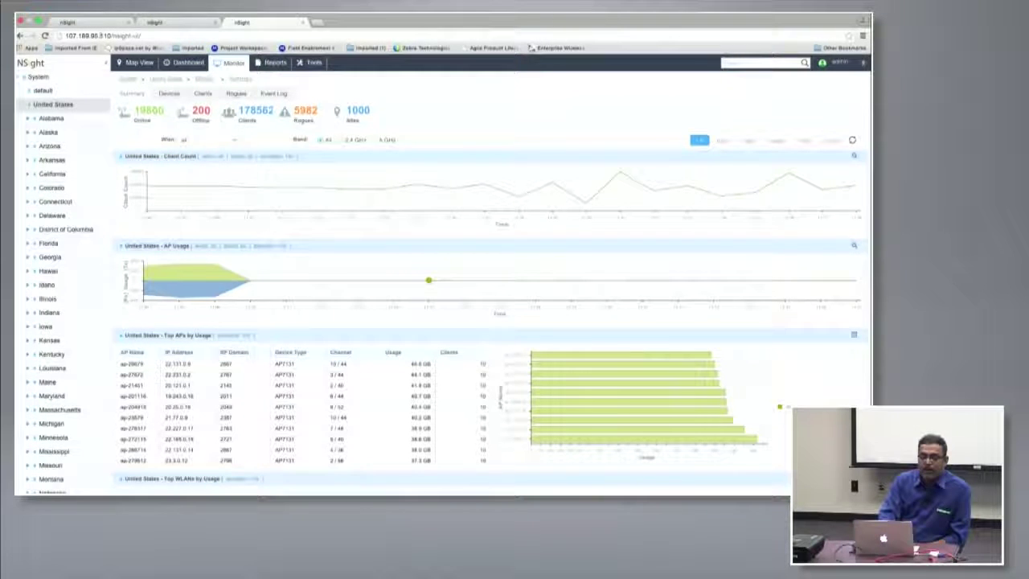
left_click(91, 32)
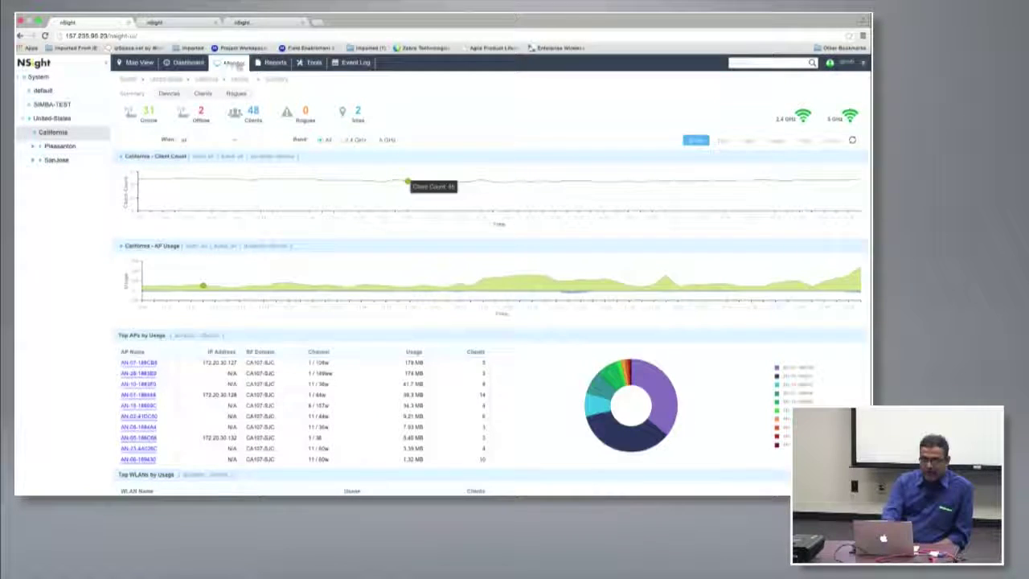
Show California on the map and check the AP and client details of the Pleasanton and CA107-SJC sites.
left_click(135, 64)
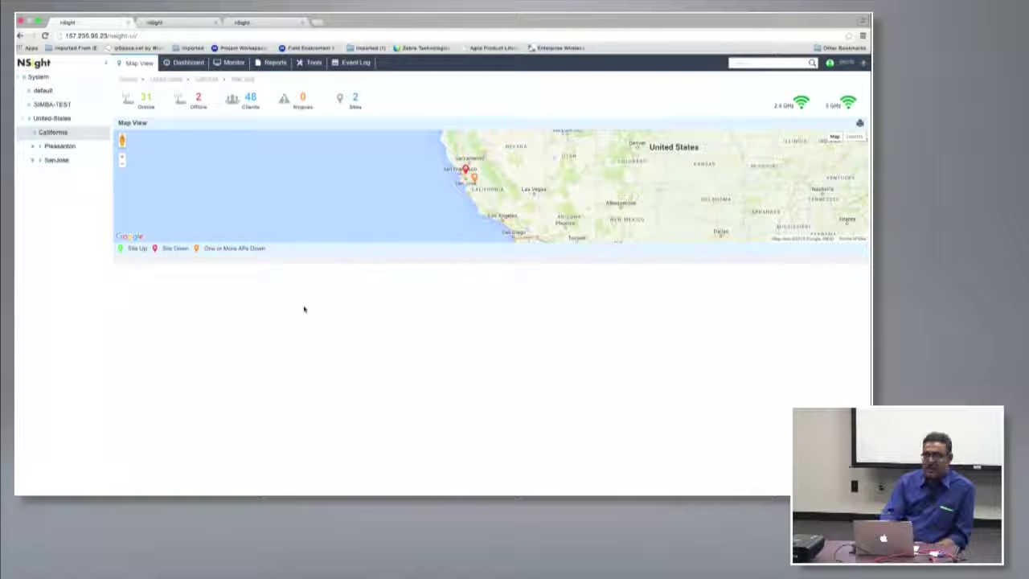
left_click(465, 171)
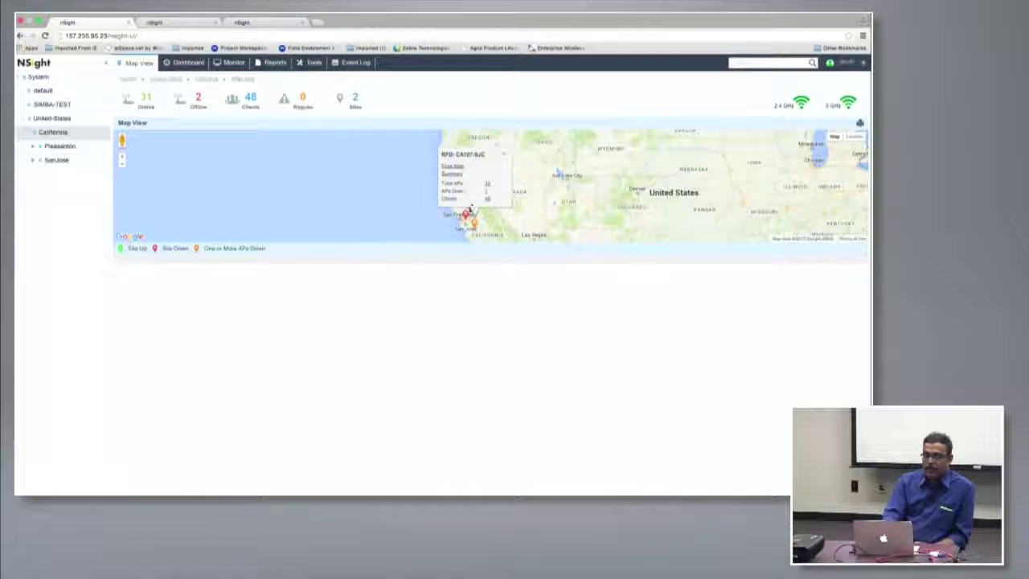
left_click(468, 210)
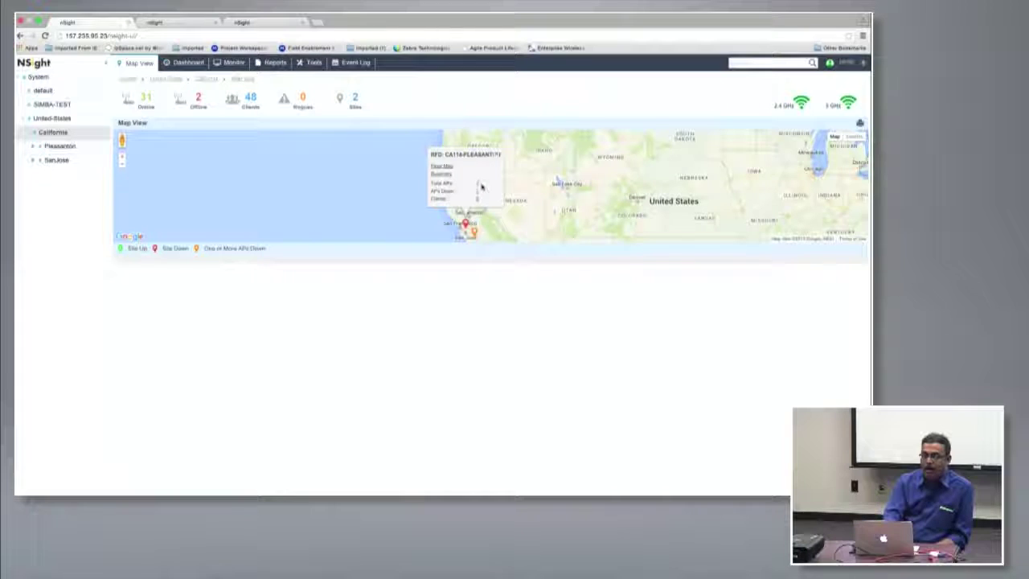
left_click(474, 233)
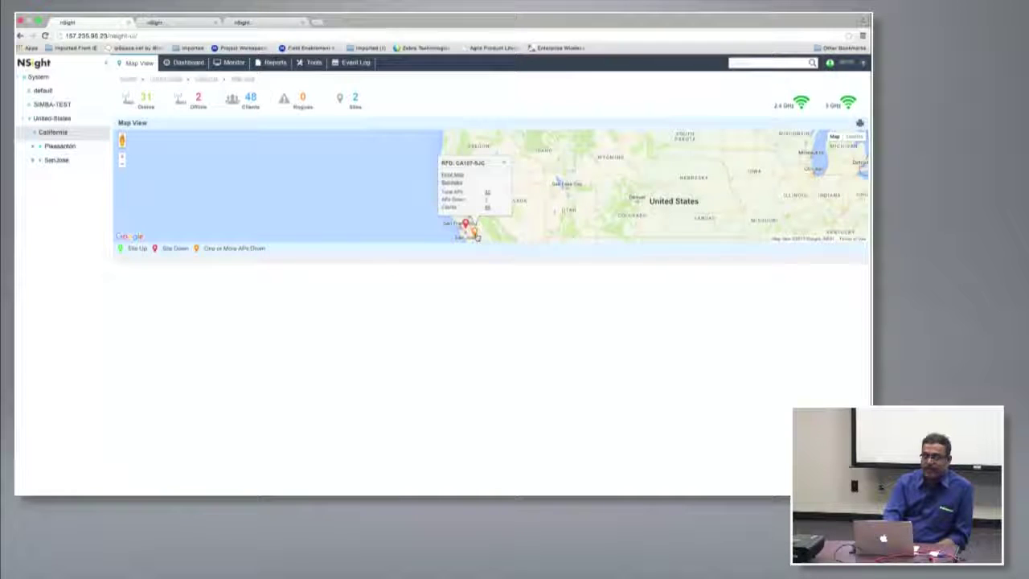
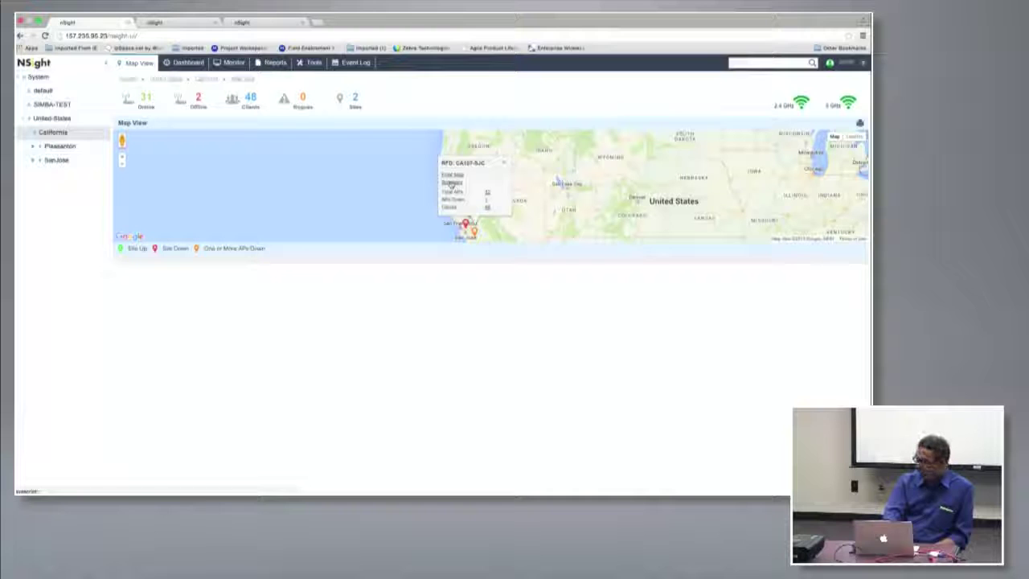
Open the CA107-SJC site summary from the map, set its duration to 2 hours, and review the top usage lists.
left_click(451, 184)
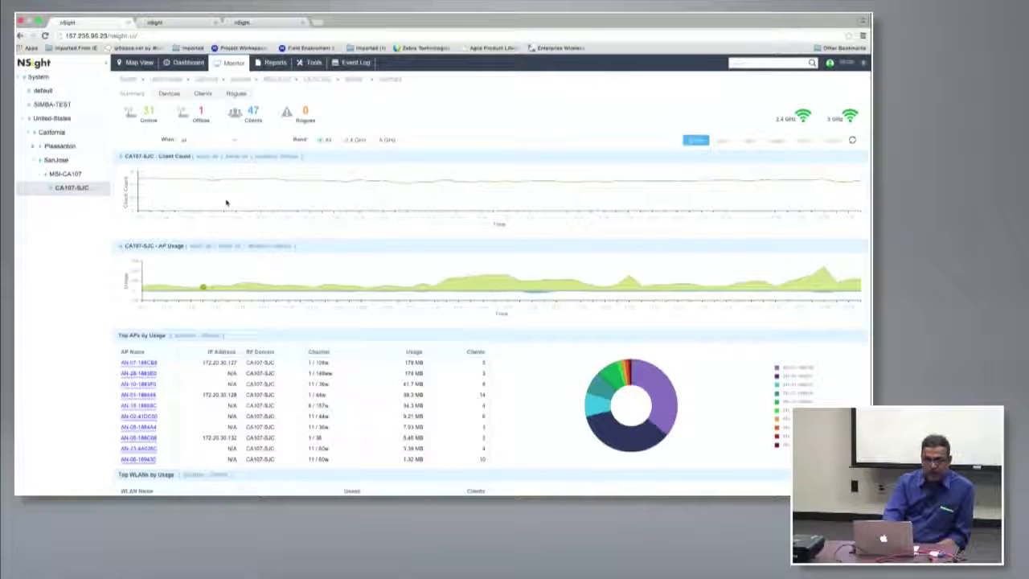
left_click(723, 142)
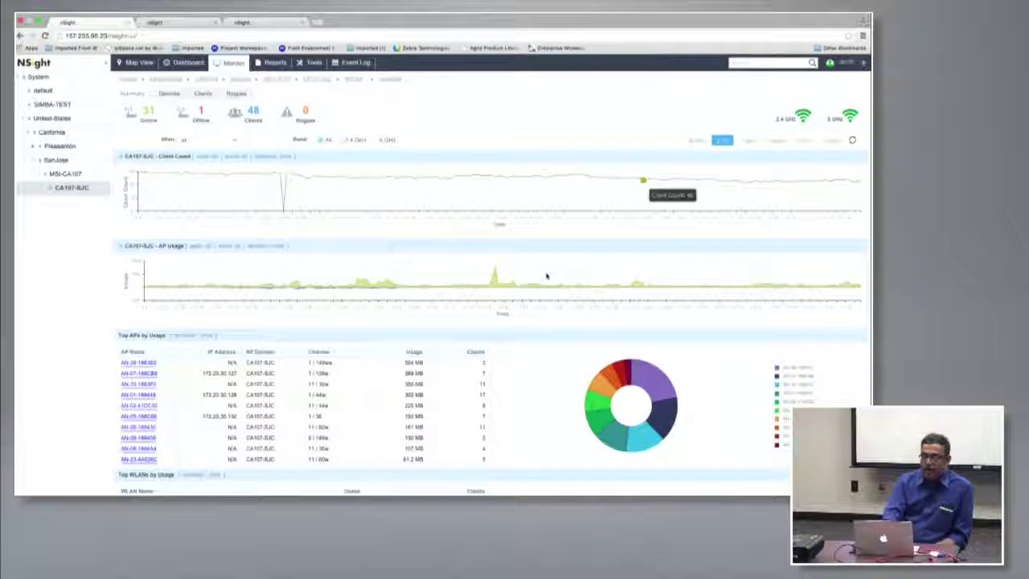
scroll(546, 276, "down", 2)
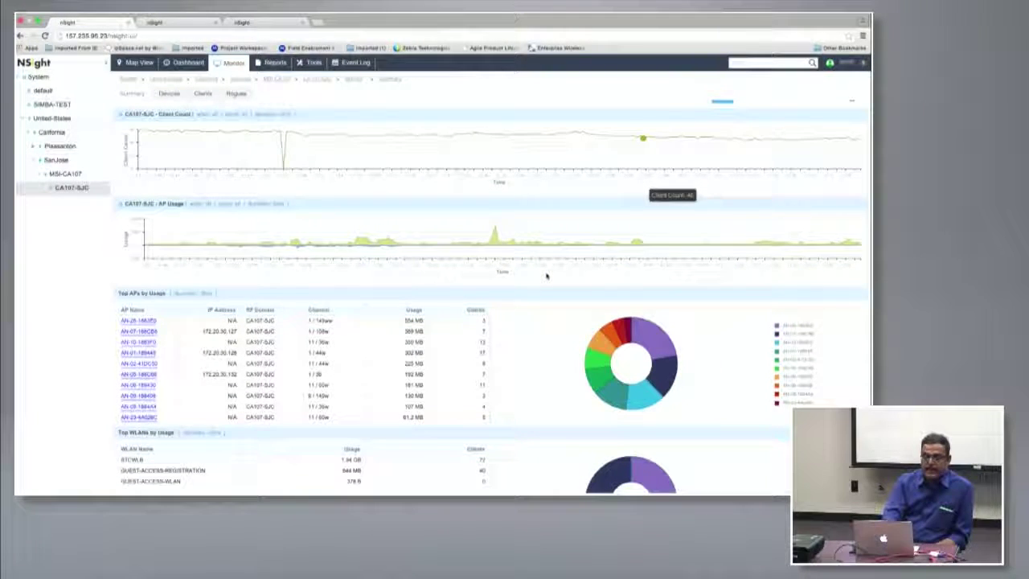
scroll(546, 276, "down", 5)
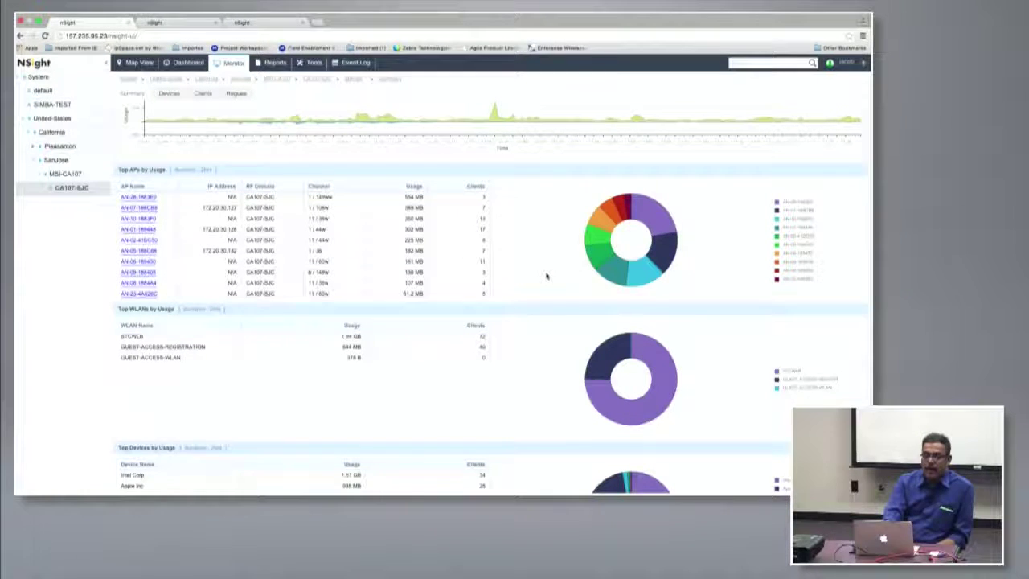
scroll(547, 276, "down", 3)
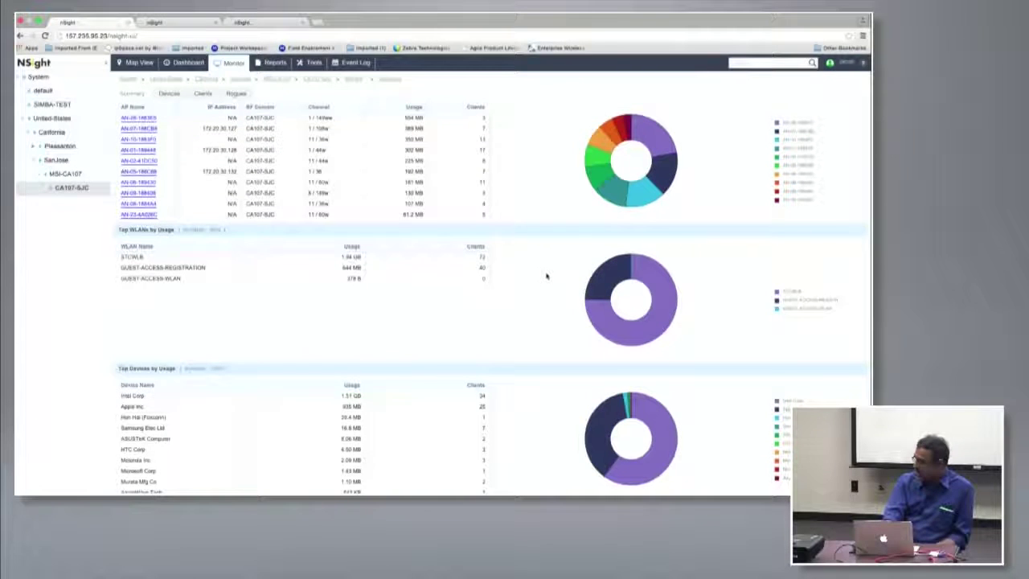
scroll(546, 277, "down", 6)
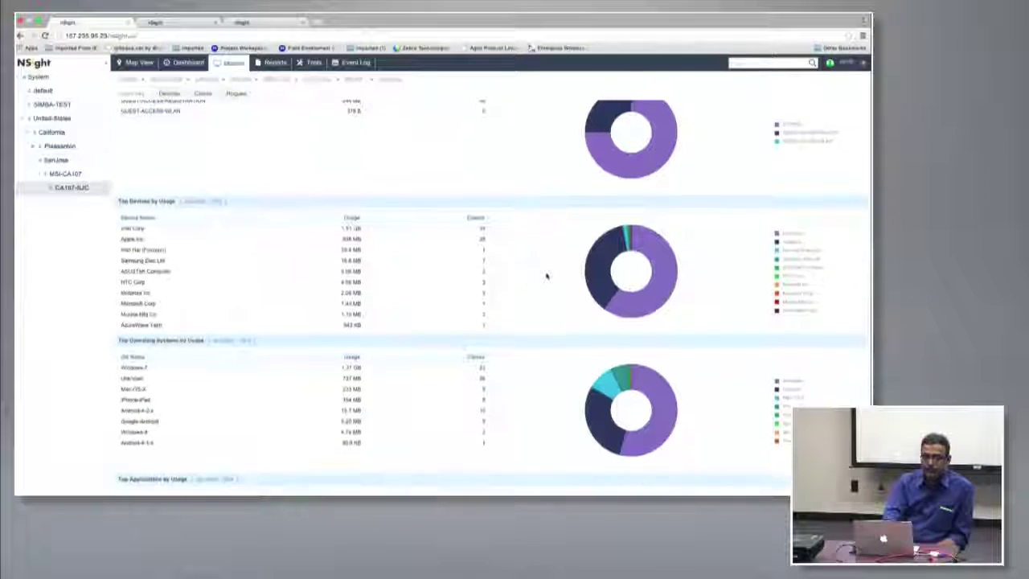
scroll(546, 276, "down", 2)
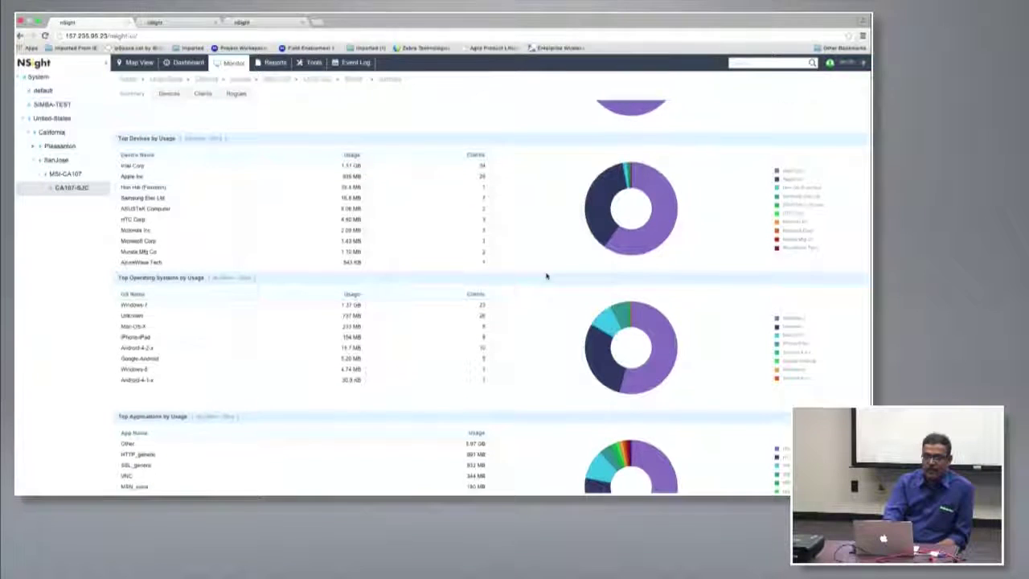
scroll(546, 277, "down", 10)
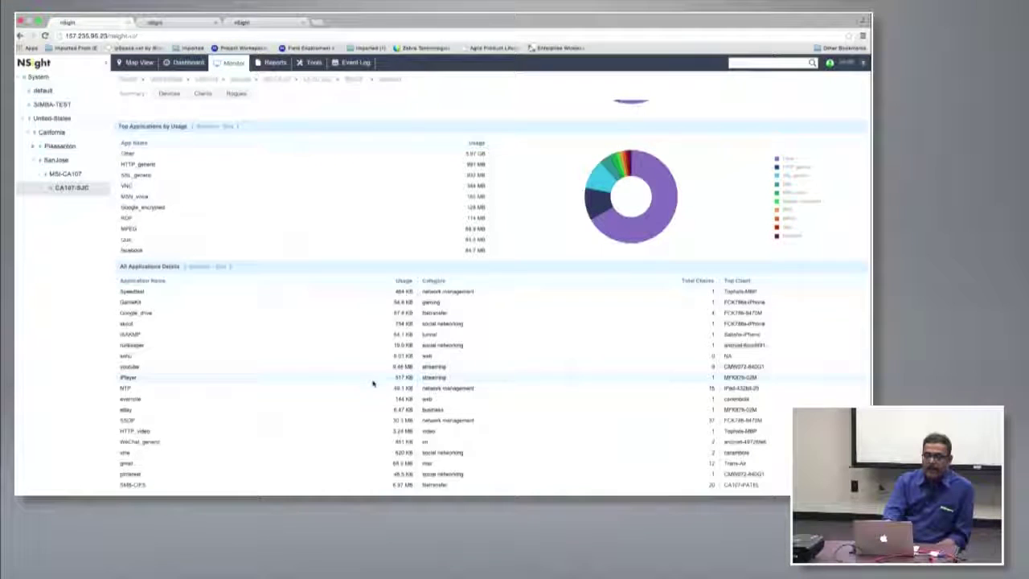
Examine the CA107-SJC All Applications Details list for usage, category, total clients and top client per application.
scroll(372, 384, "down", 1)
scroll(372, 383, "up", 1)
scroll(372, 383, "down", 4)
scroll(372, 383, "down", 4)
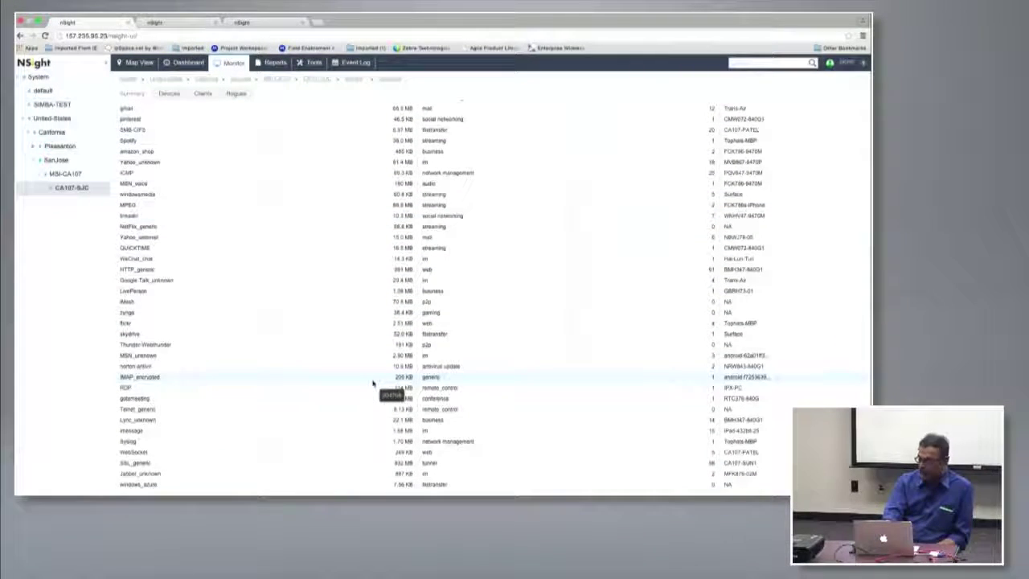
scroll(372, 383, "down", 5)
scroll(372, 383, "up", 10)
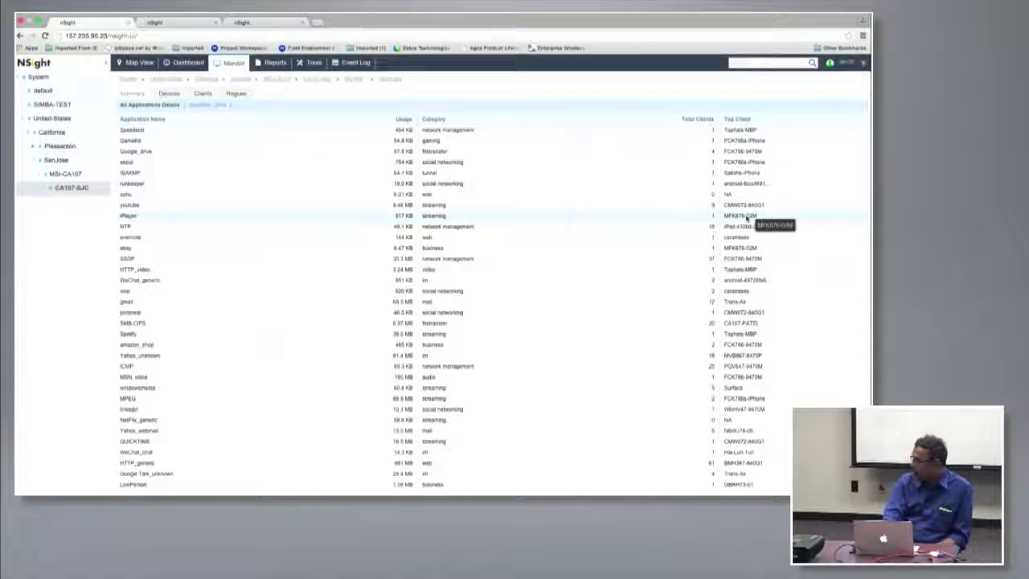
scroll(748, 218, "down", 1)
scroll(747, 218, "down", 5)
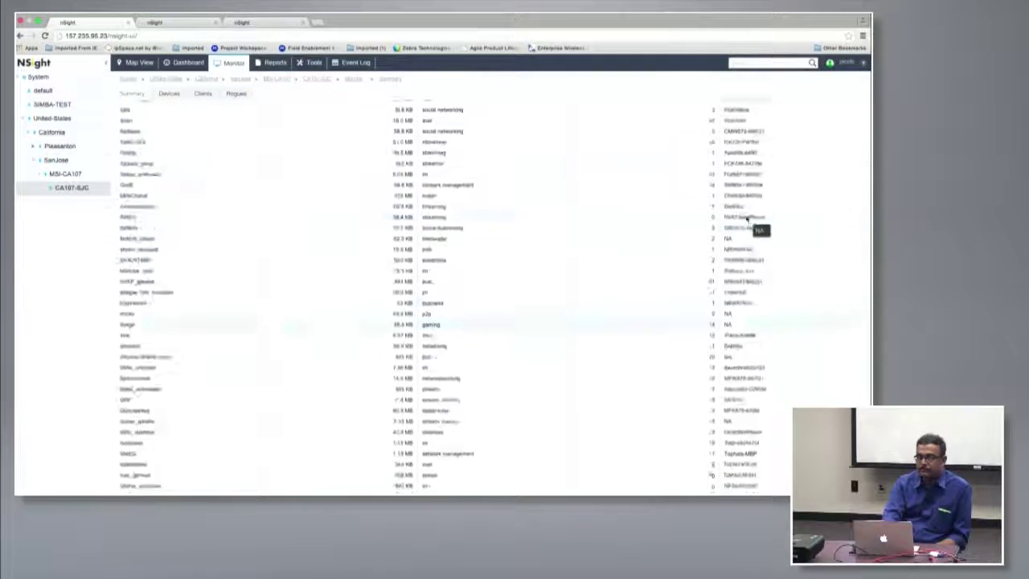
scroll(746, 219, "up", 15)
scroll(746, 218, "down", 10)
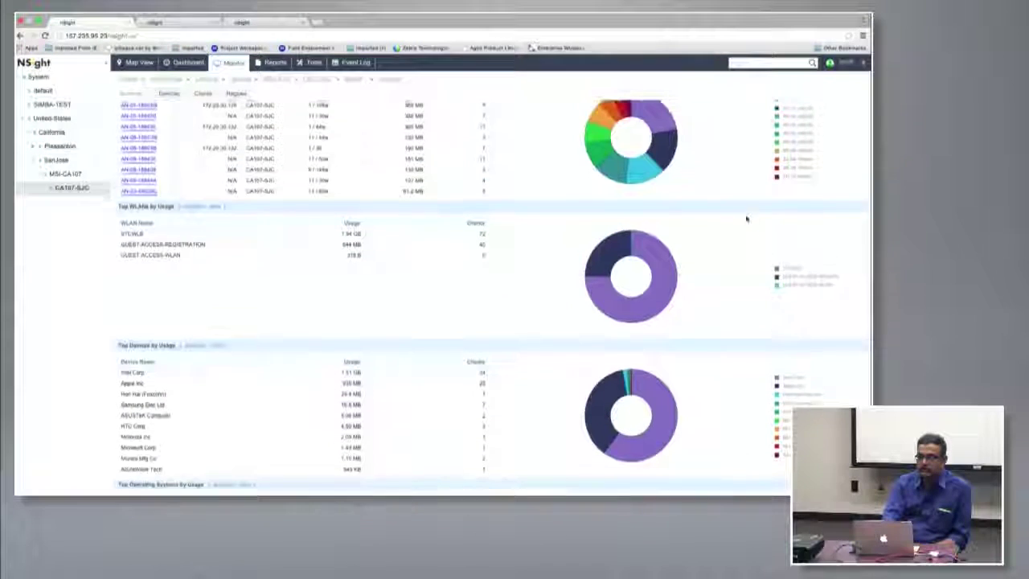
scroll(746, 218, "up", 5)
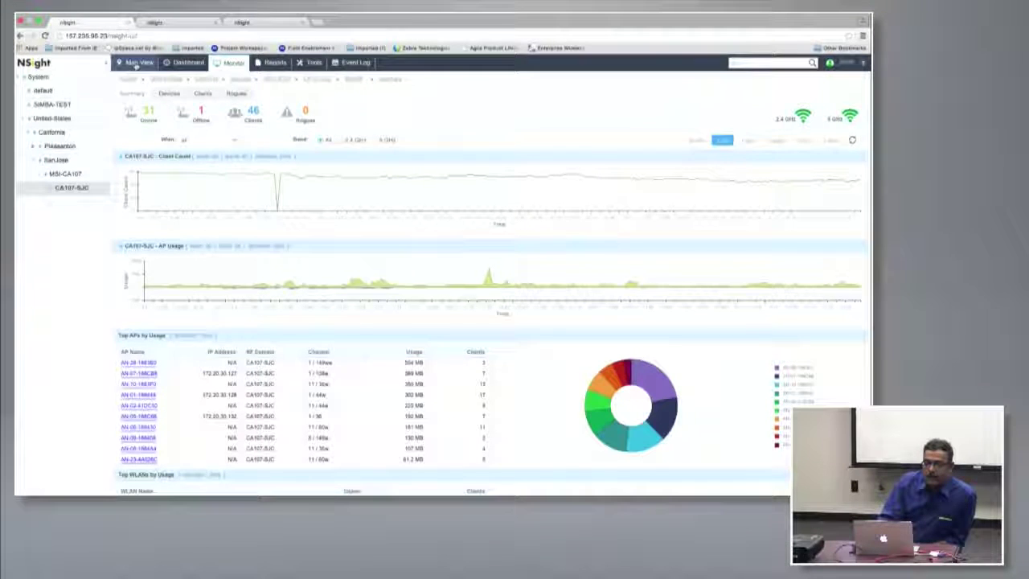
Show SanJose on the map and display the details of its CA107-SJC site.
left_click(137, 62)
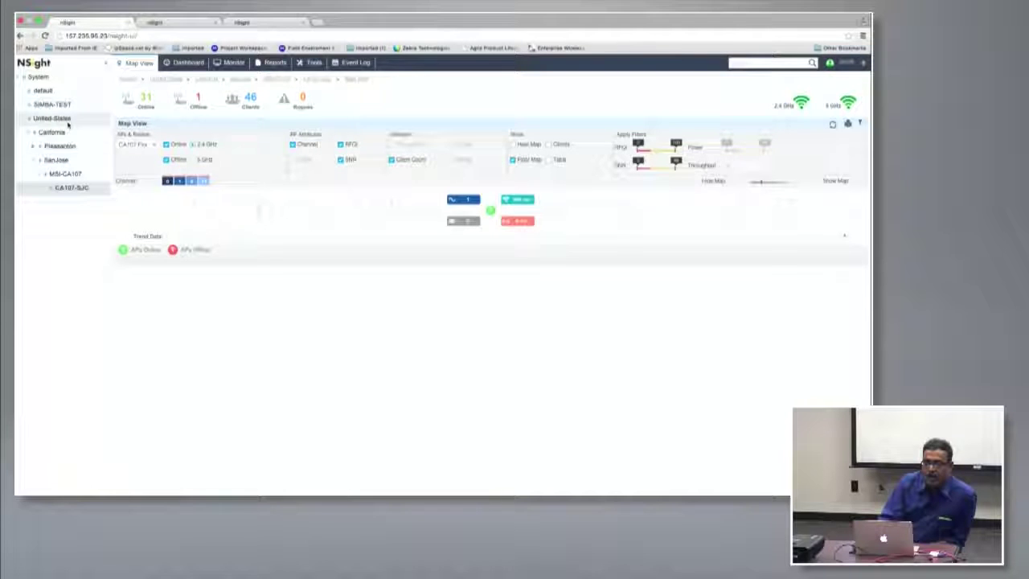
left_click(58, 160)
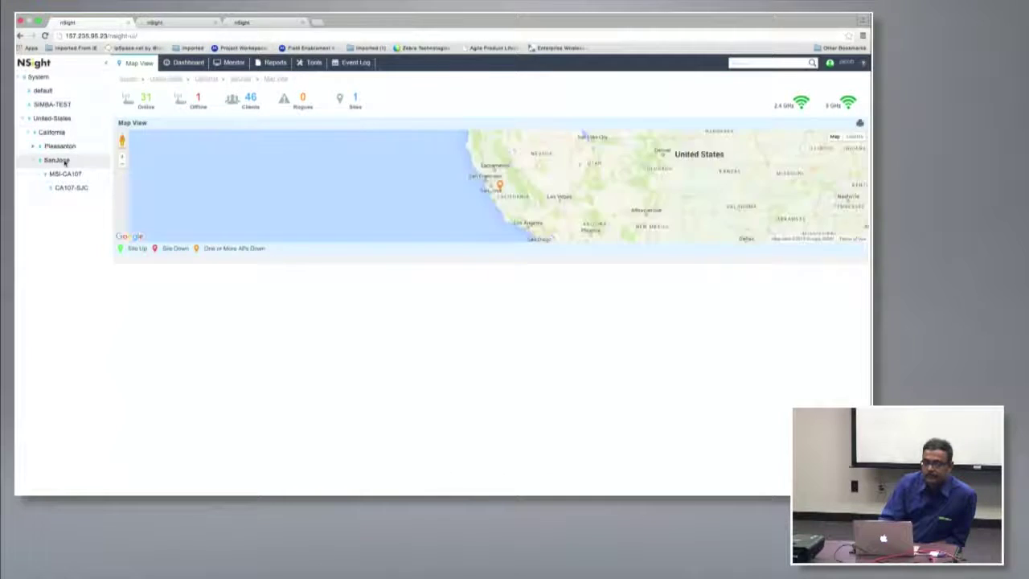
left_click(499, 185)
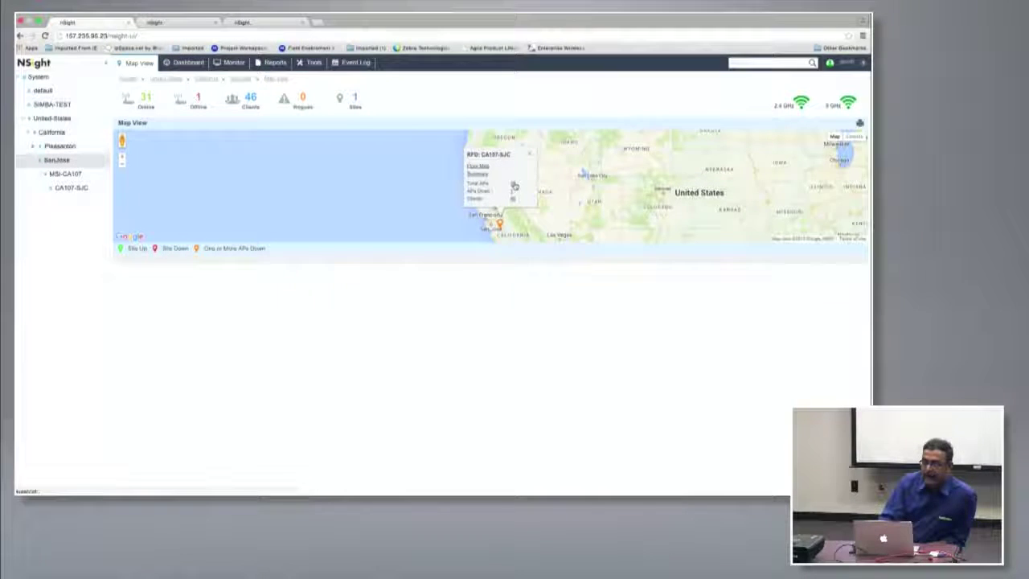
Open the CA107-SJC device list from the site's total AP count and display the 5 GHz RF quality chart.
left_click(514, 185)
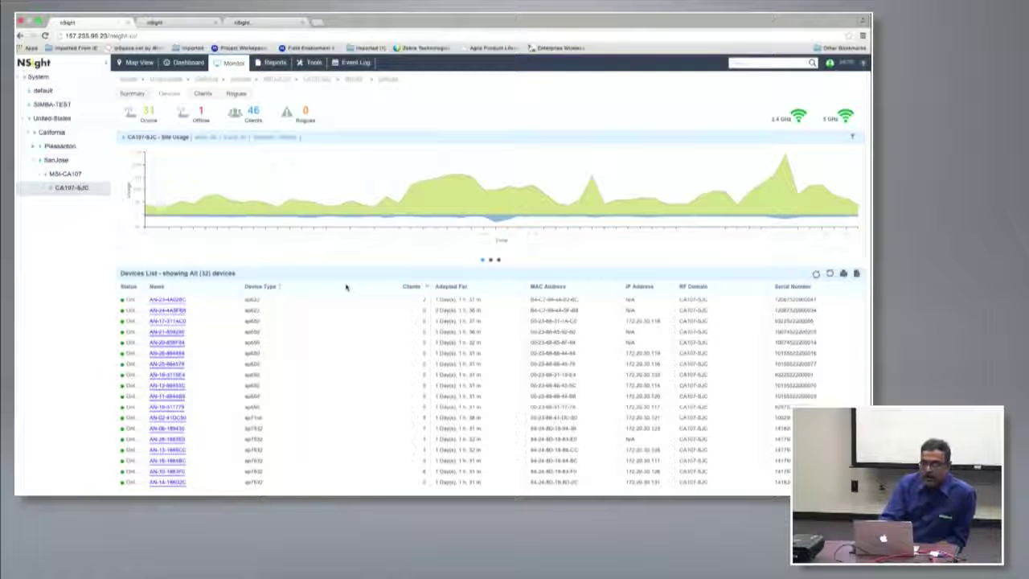
mouse_move(450, 179)
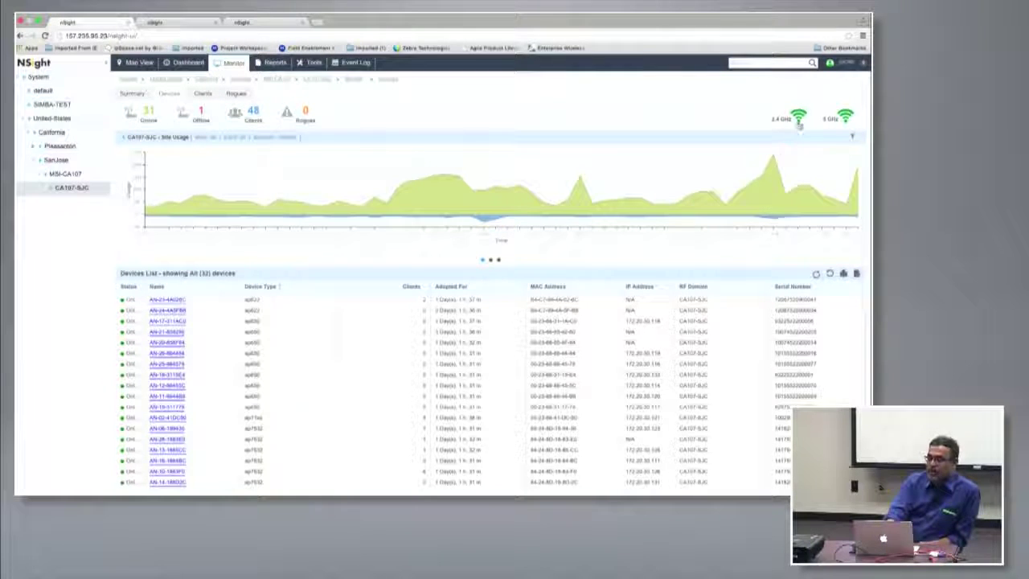
left_click(845, 117)
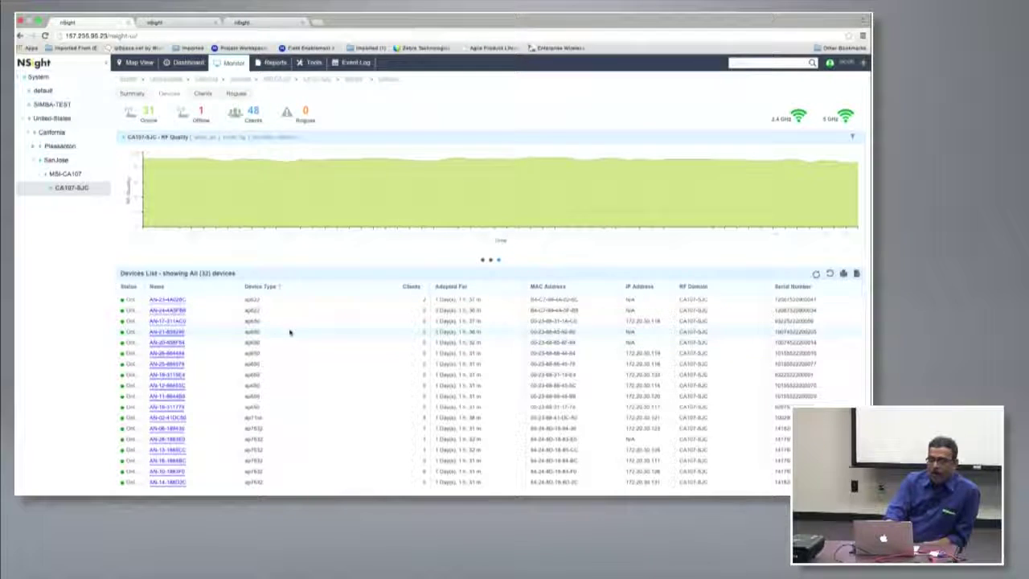
Switch the chart above the CA107-SJC devices list to Site Usage and show the columns available for the list.
left_click(483, 260)
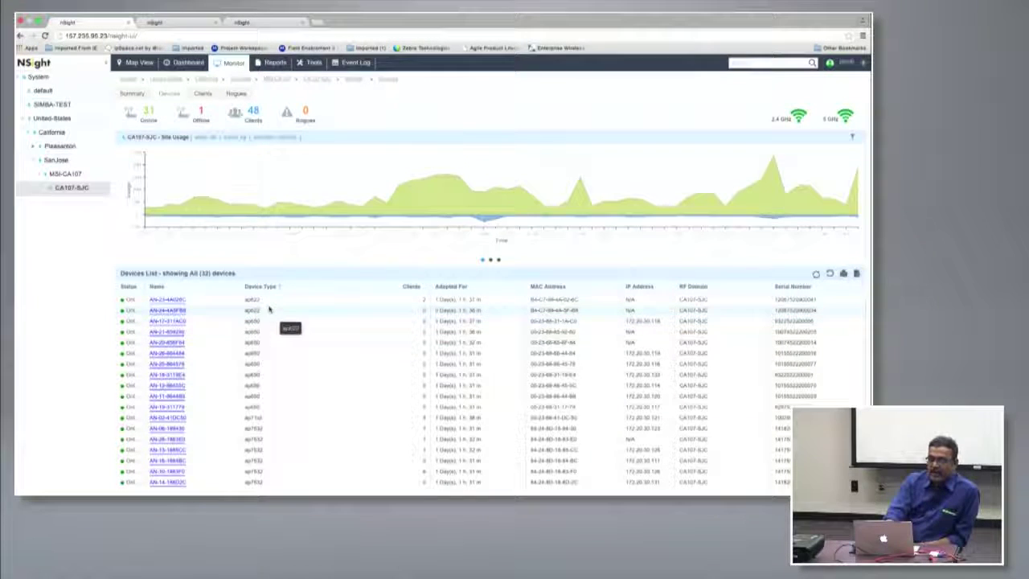
left_click(862, 288)
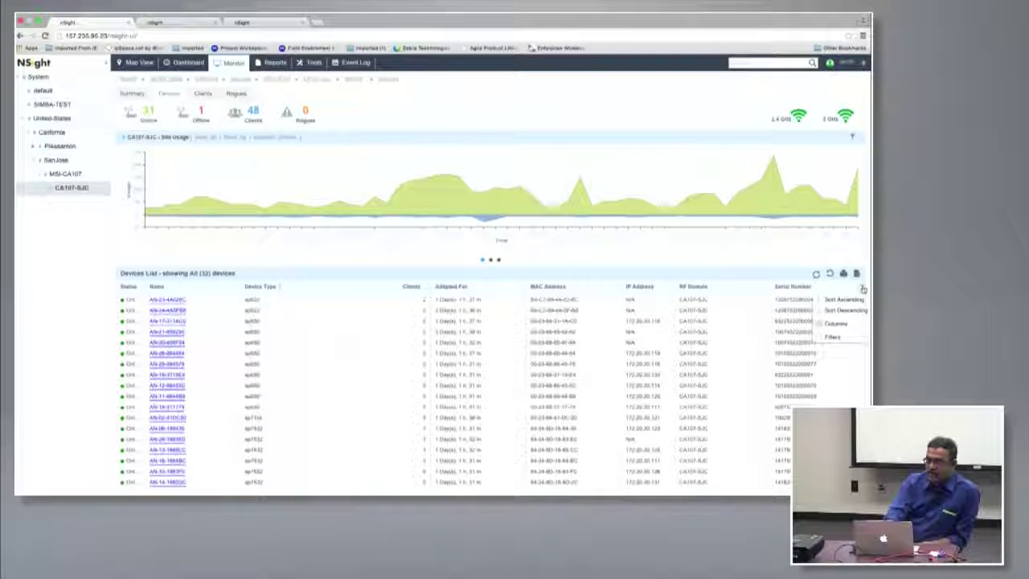
mouse_move(836, 323)
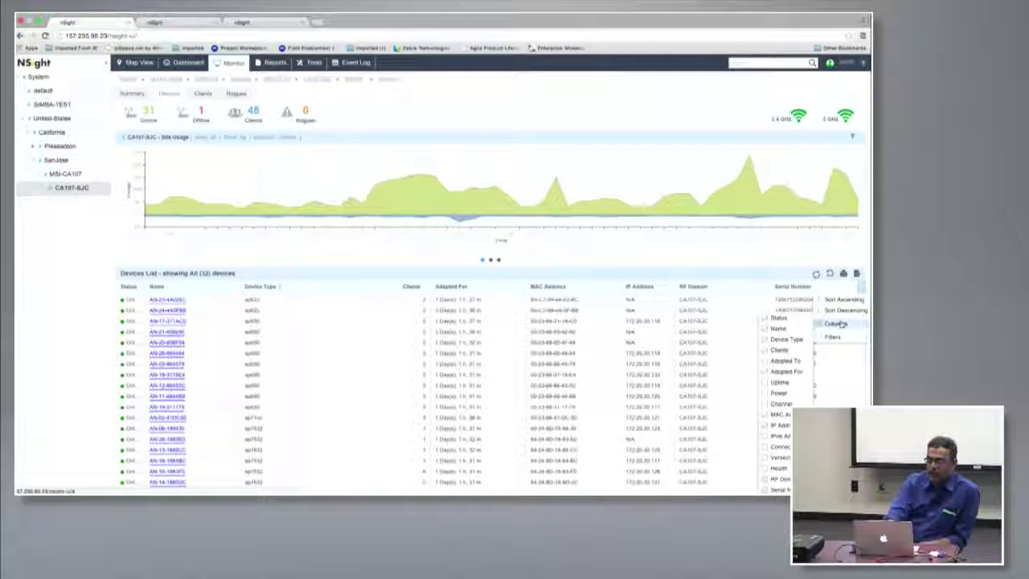
Move the Adopted For column ahead of Clients in the devices list and show the list's export format options.
left_click(480, 286)
left_click_drag(480, 287, 362, 282)
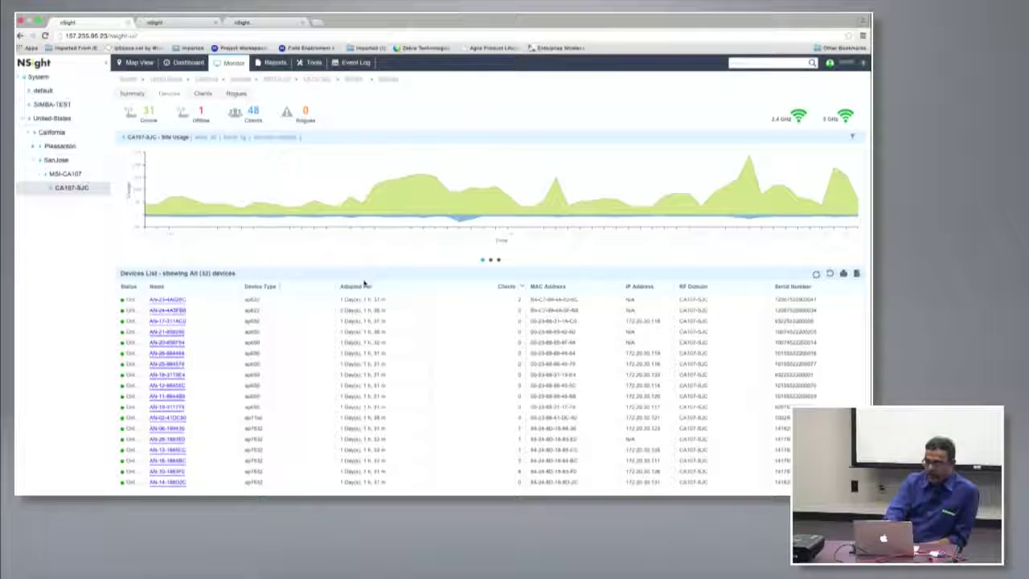
left_click(857, 274)
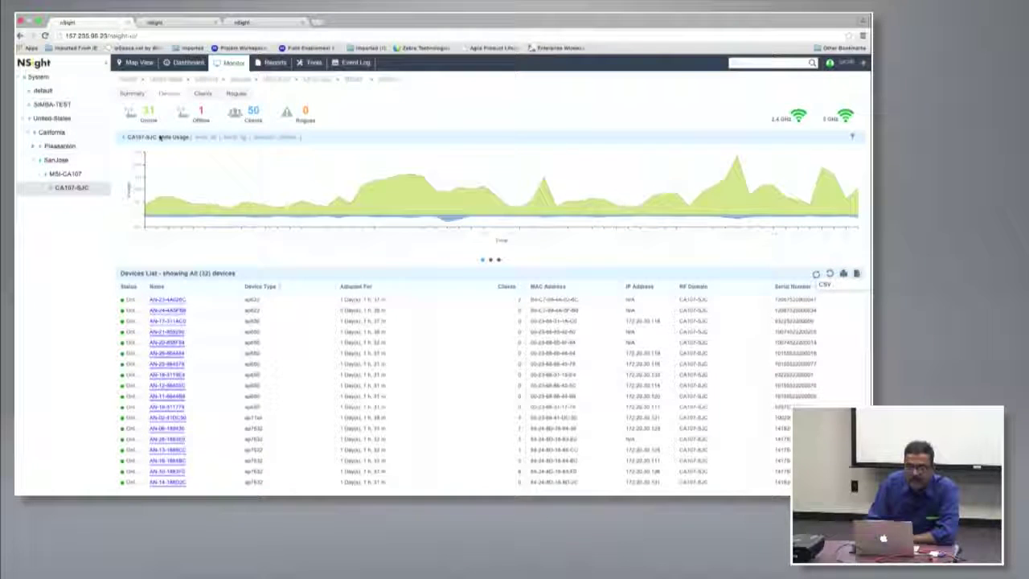
Open the first client in the CA107-SJC clients list and examine its usage, connection details, access point location and top applications.
left_click(205, 94)
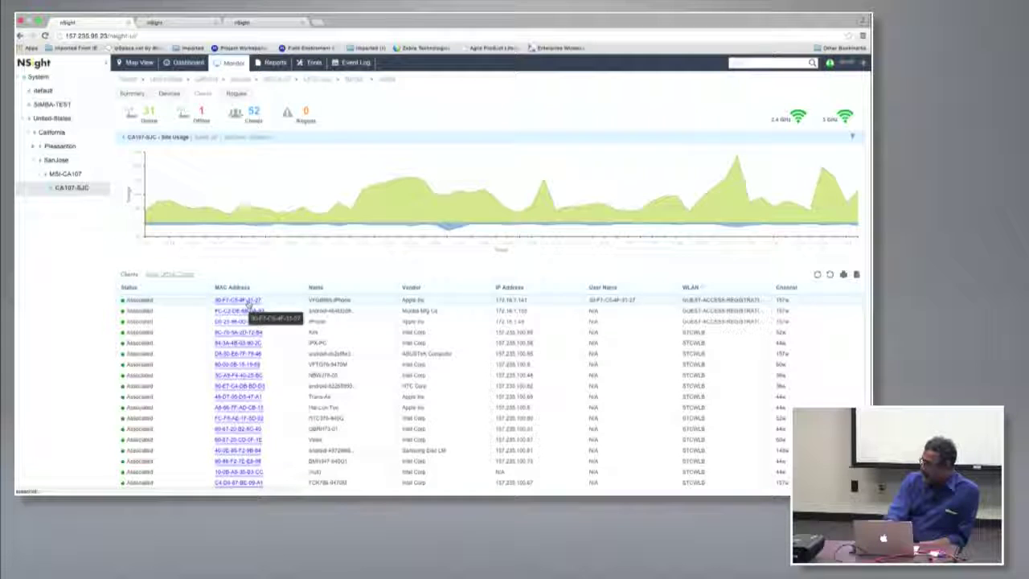
left_click(249, 303)
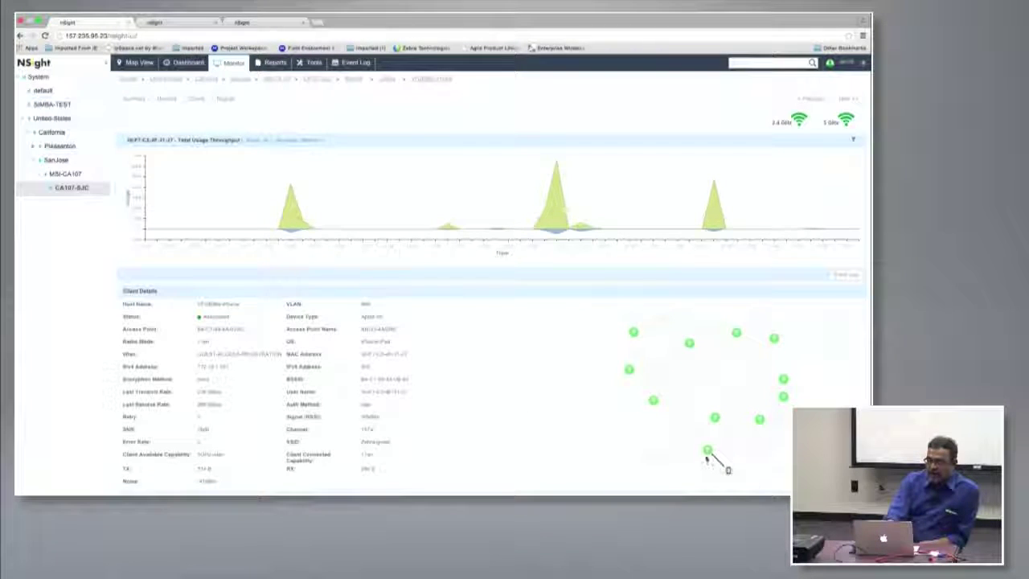
mouse_move(708, 452)
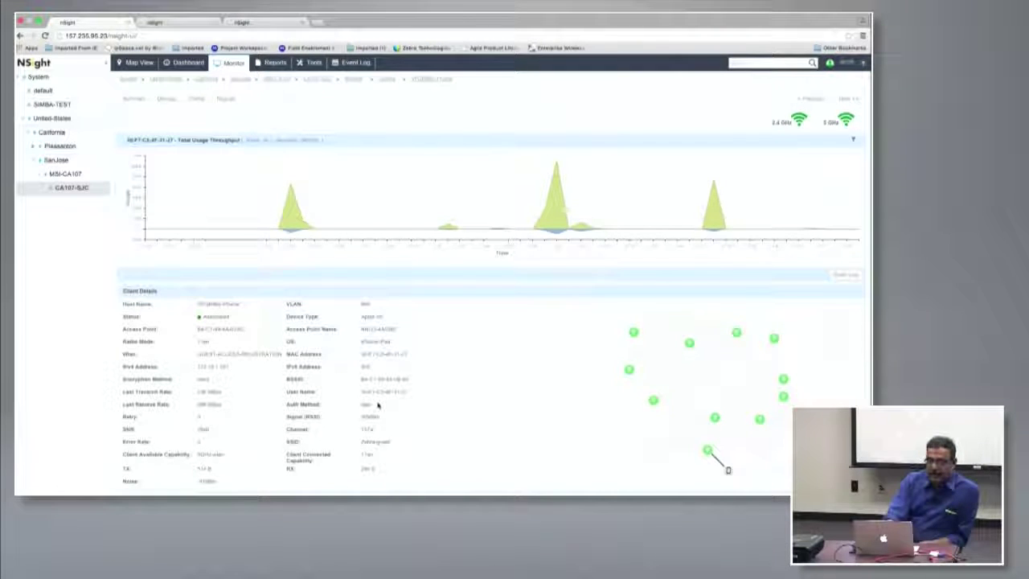
scroll(378, 405, "down", 3)
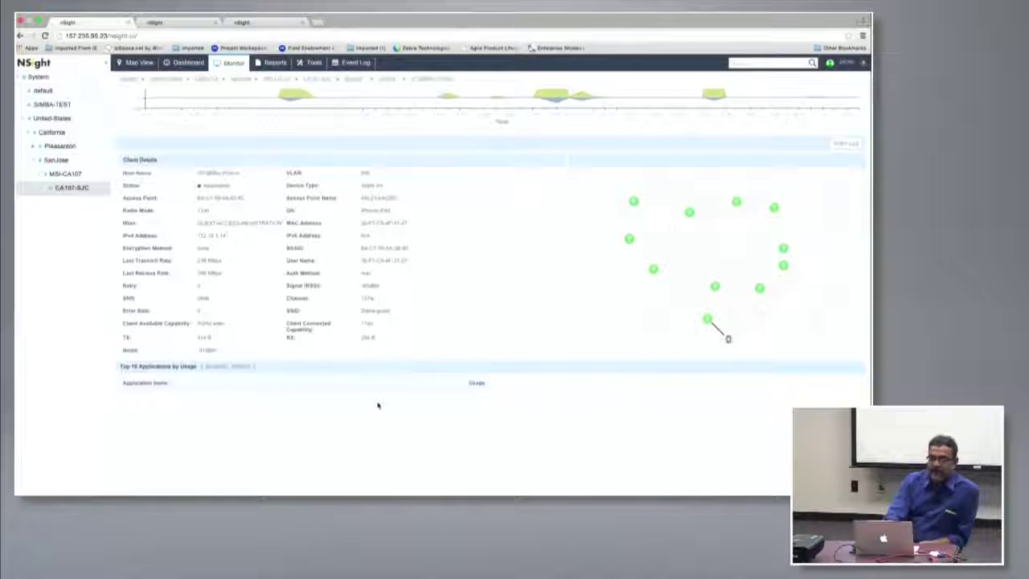
scroll(336, 320, "down", 1)
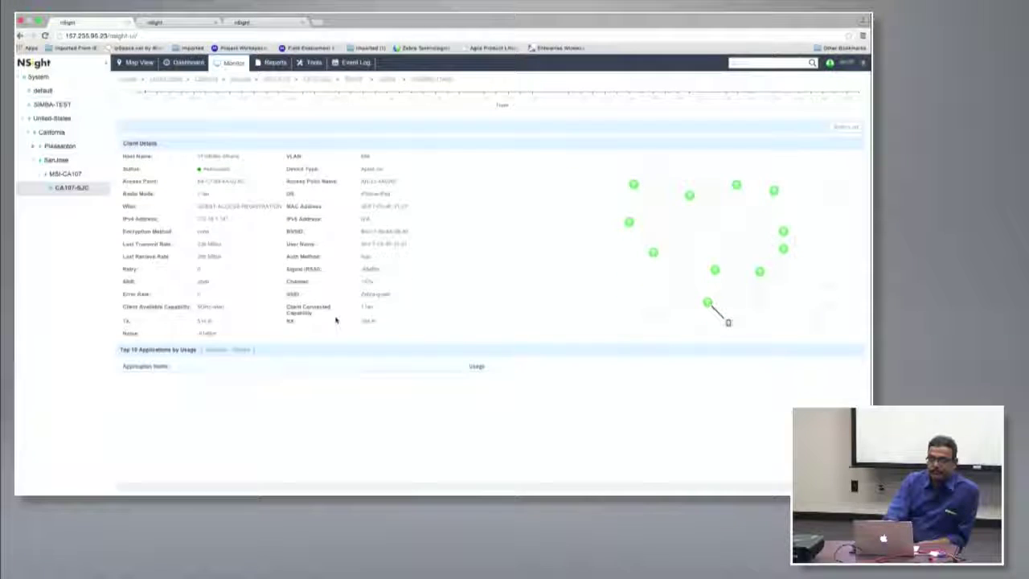
scroll(337, 316, "up", 4)
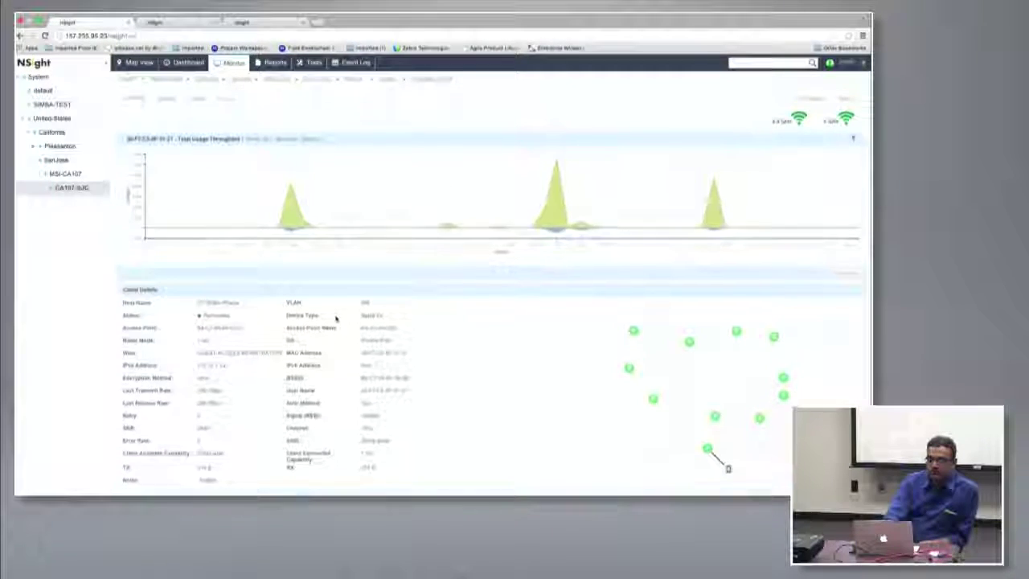
key("ctrl+Left")
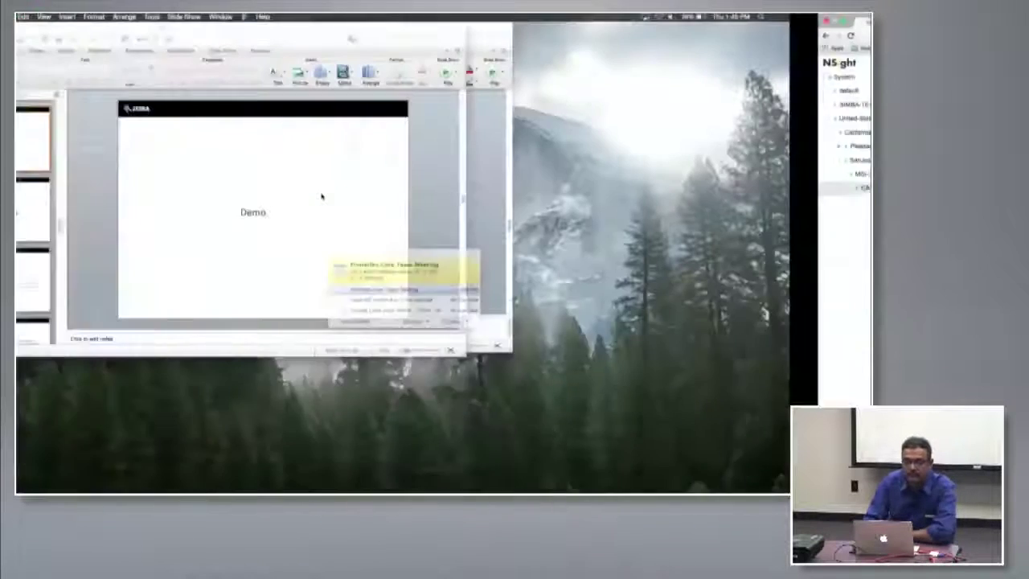
key("ctrl+Right")
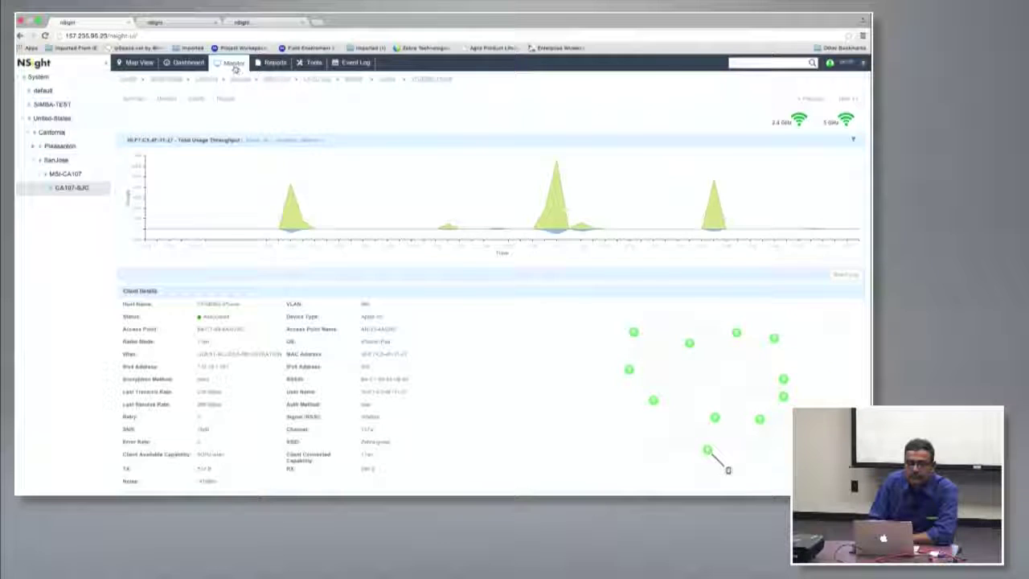
Open the details of access point AN-23-4A026C from the CA107-SJC devices list and identify it on the floor map.
left_click(167, 99)
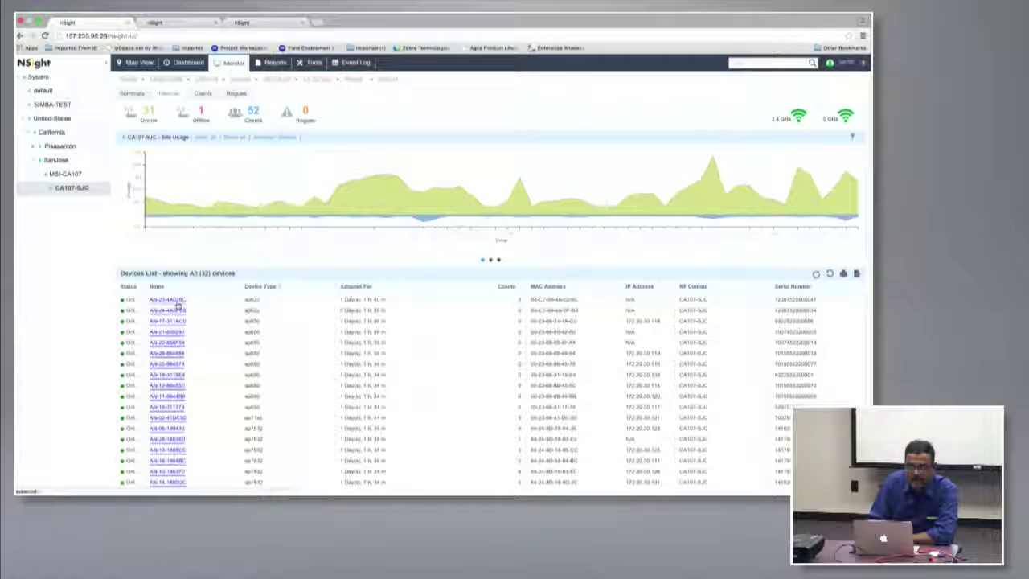
left_click(174, 301)
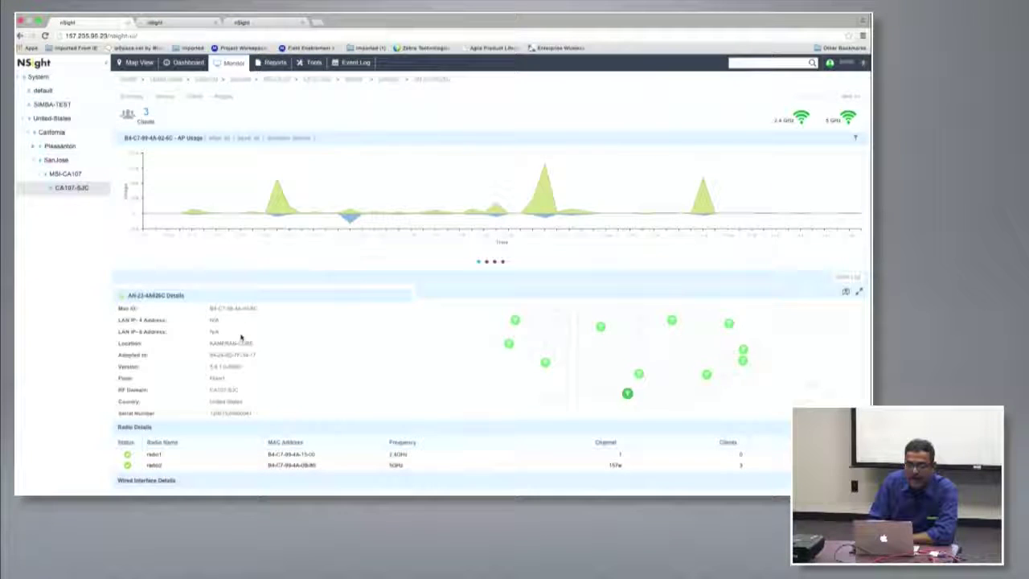
scroll(240, 337, "down", 3)
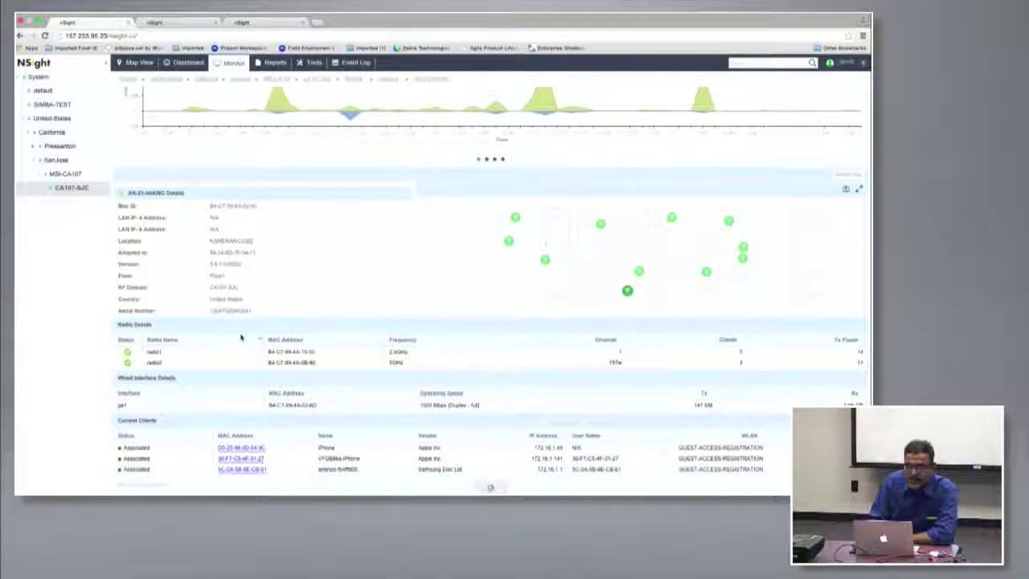
scroll(240, 337, "down", 1)
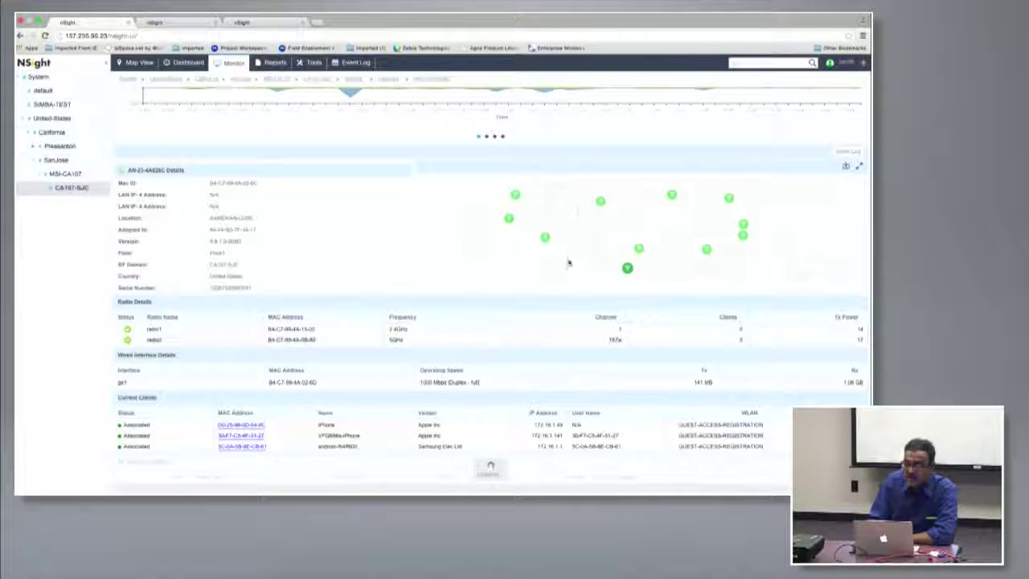
mouse_move(628, 268)
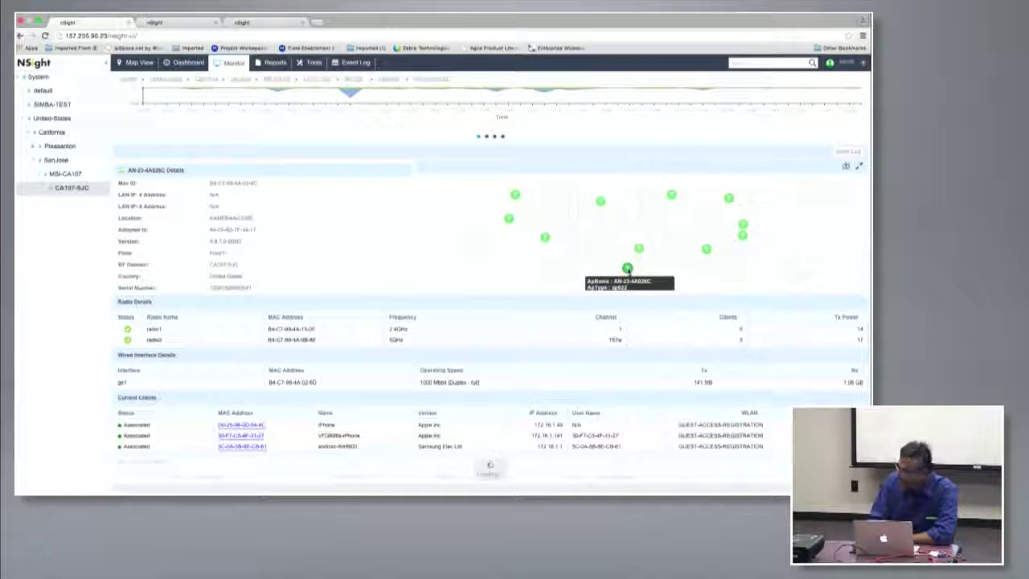
Examine the radio, wired interface, current clients and AP Life Cycle Event sections of access point AN-23-4A026C.
scroll(629, 272, "down", 2)
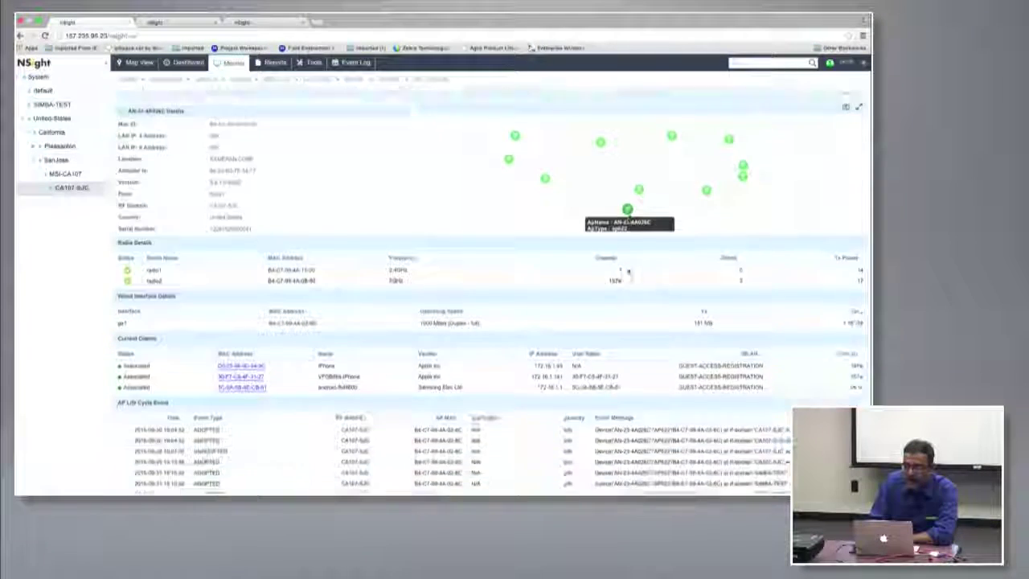
scroll(628, 272, "down", 3)
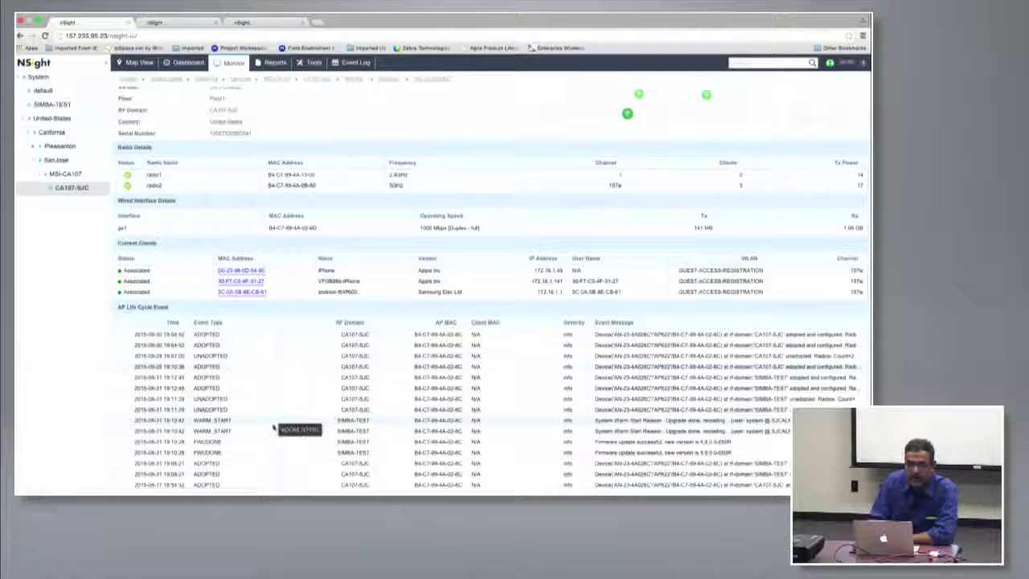
scroll(273, 427, "up", 5)
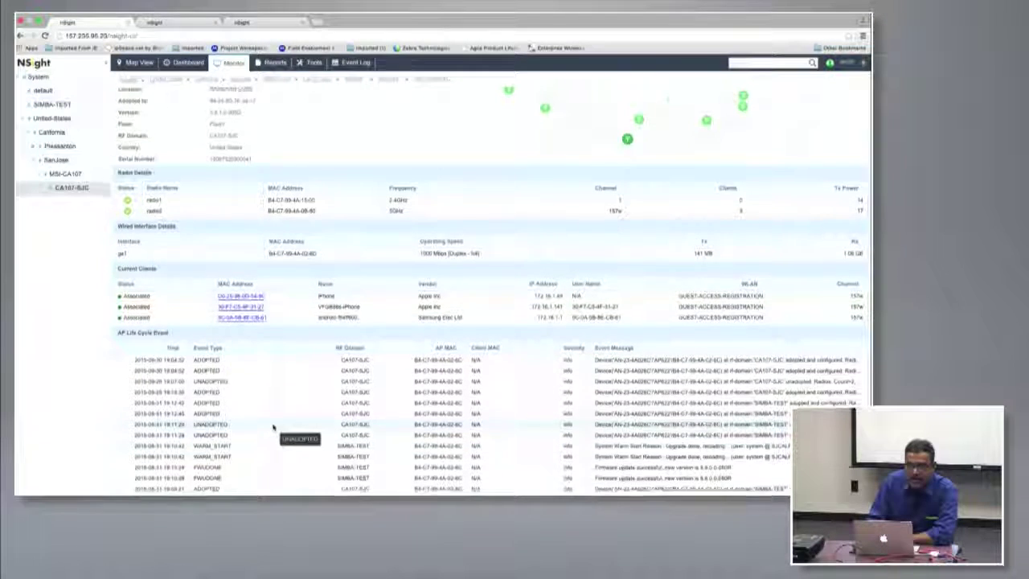
scroll(273, 427, "down", 1)
scroll(273, 427, "up", 5)
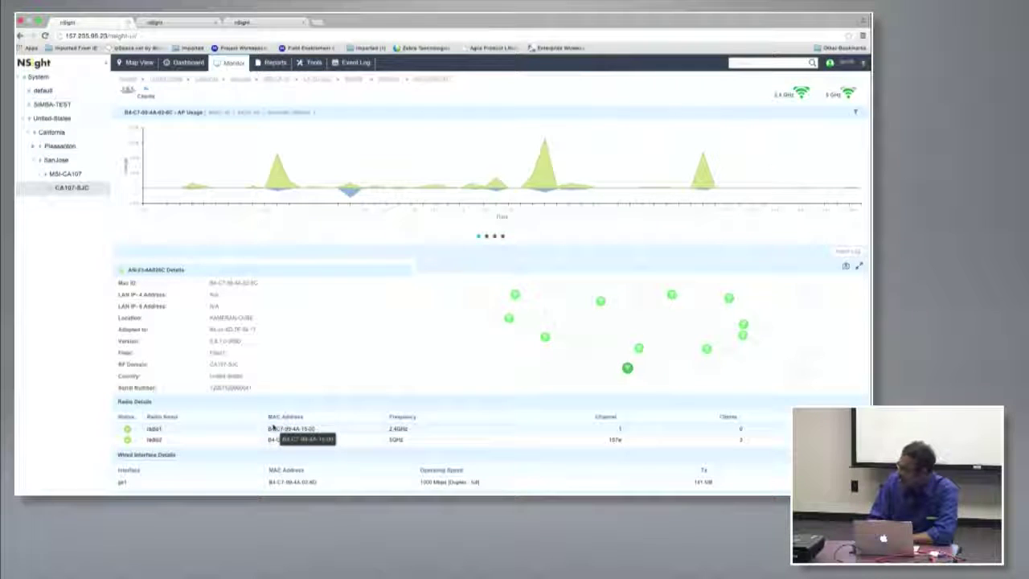
scroll(273, 431, "up", 1)
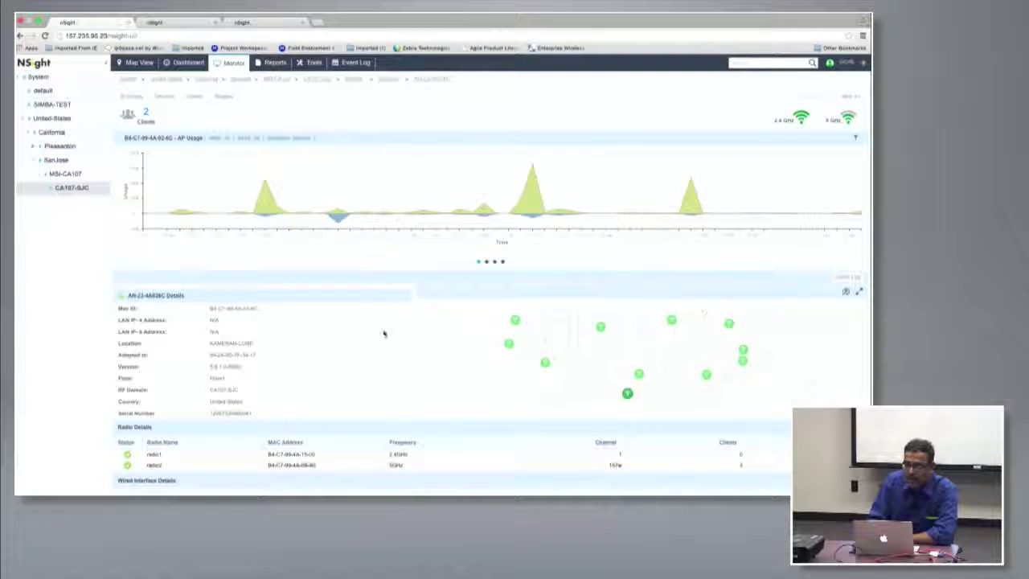
Open the access point's event log, reset its filters, and search for only SmartRF and Coverage Hole Incidents events.
left_click(845, 287)
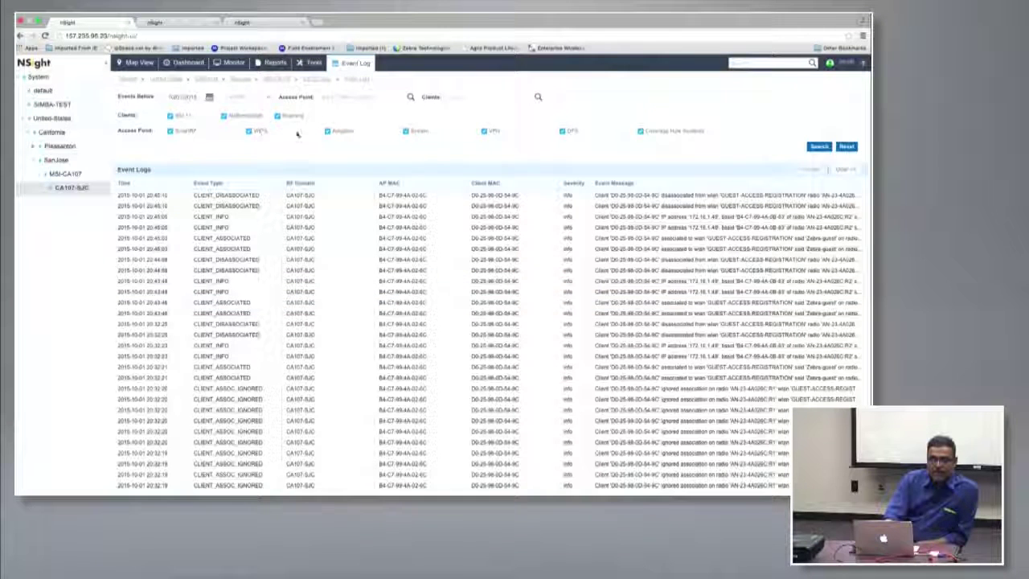
left_click(846, 147)
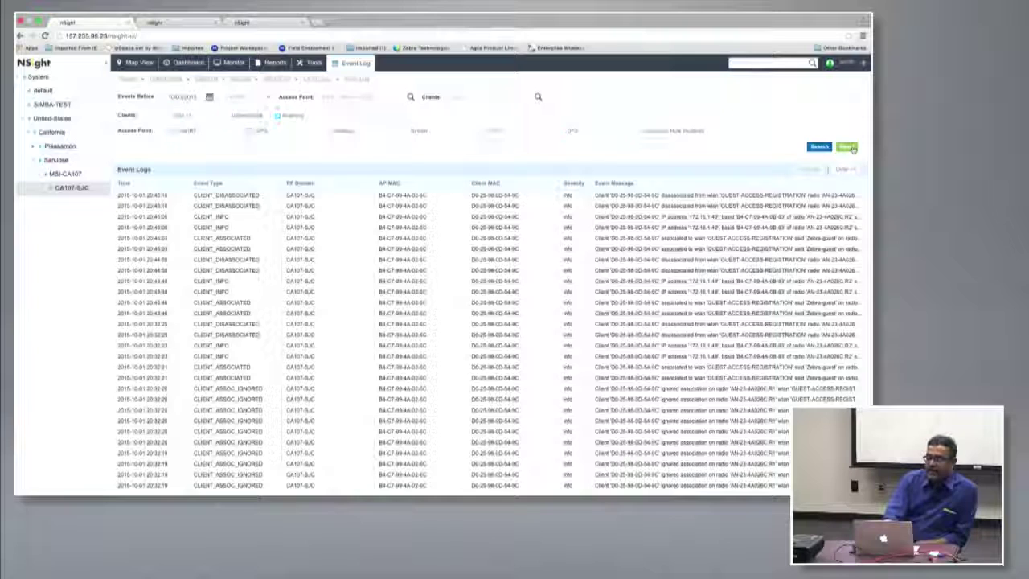
left_click(639, 131)
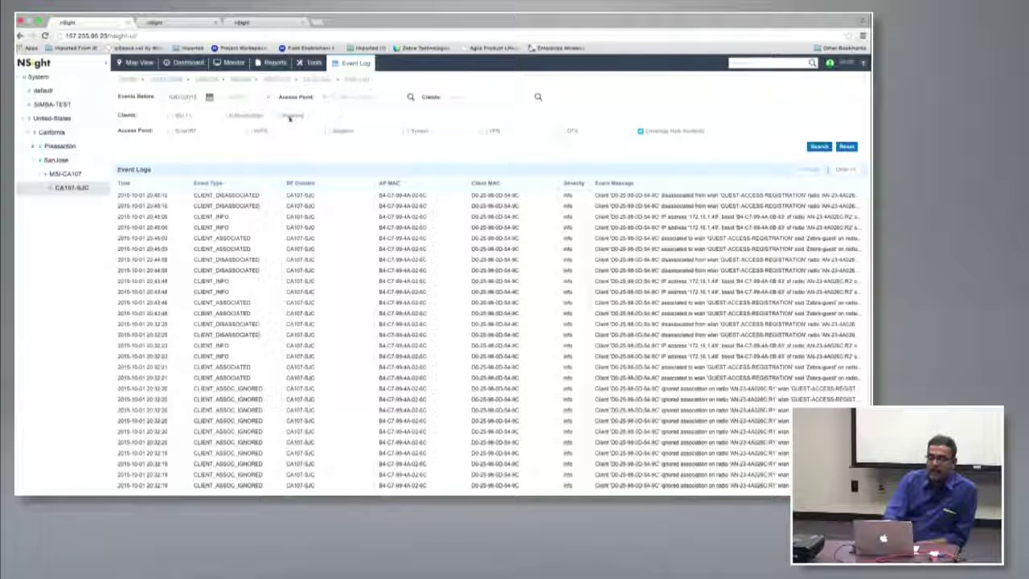
left_click(170, 131)
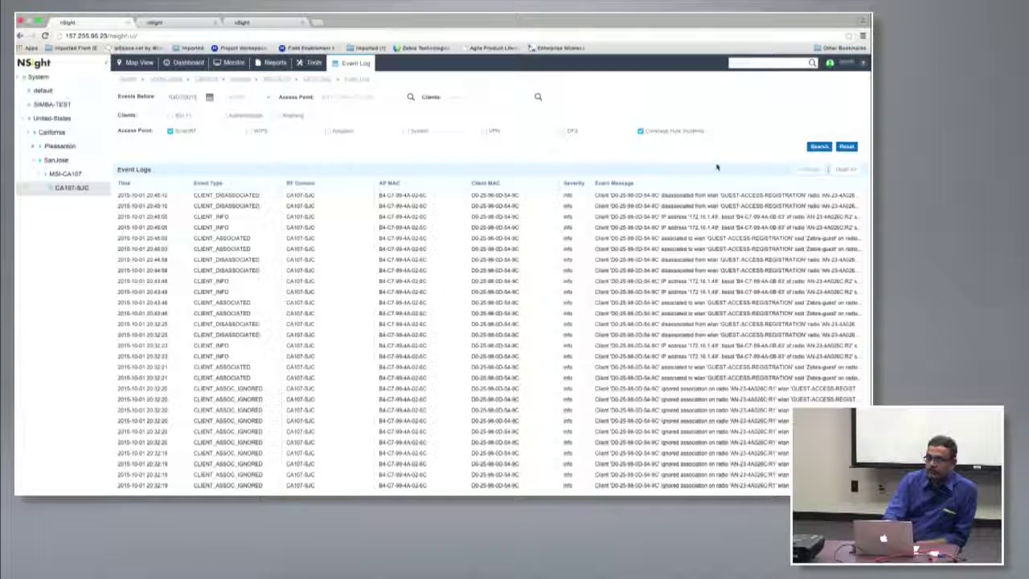
left_click(816, 147)
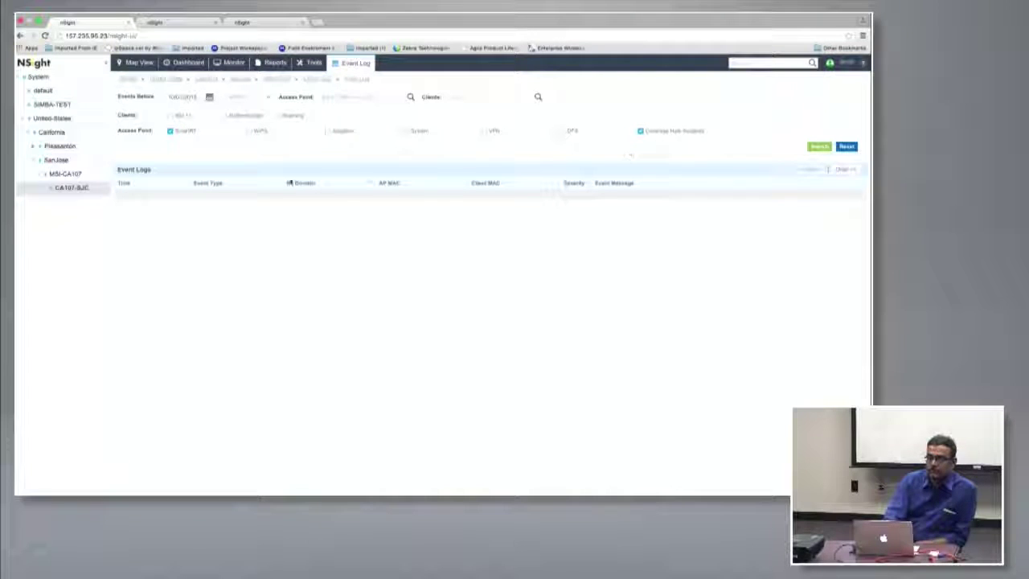
Add 802.11, Authentication and DFS events to the event log filters and search again.
left_click(172, 116)
left_click(242, 117)
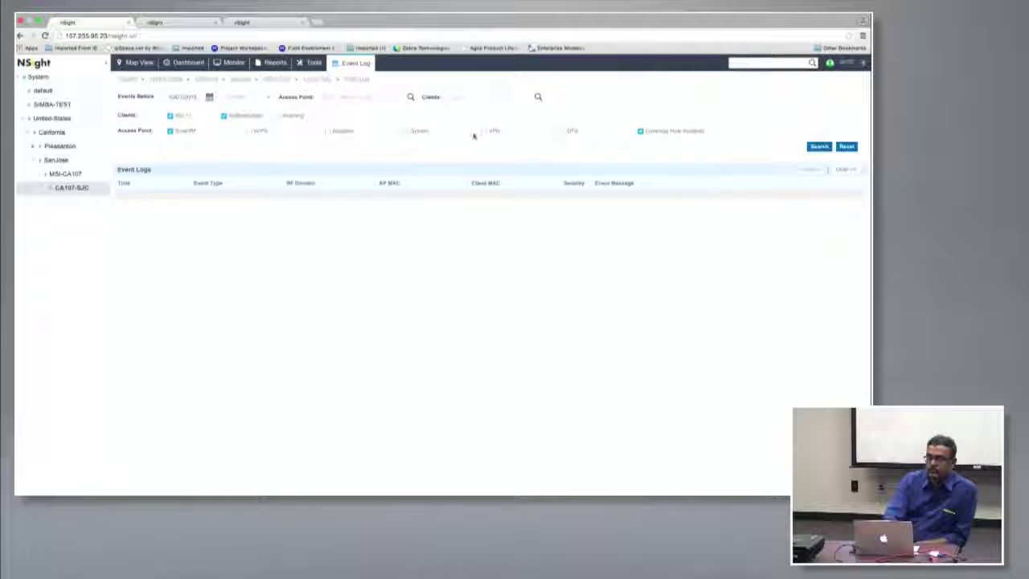
left_click(562, 131)
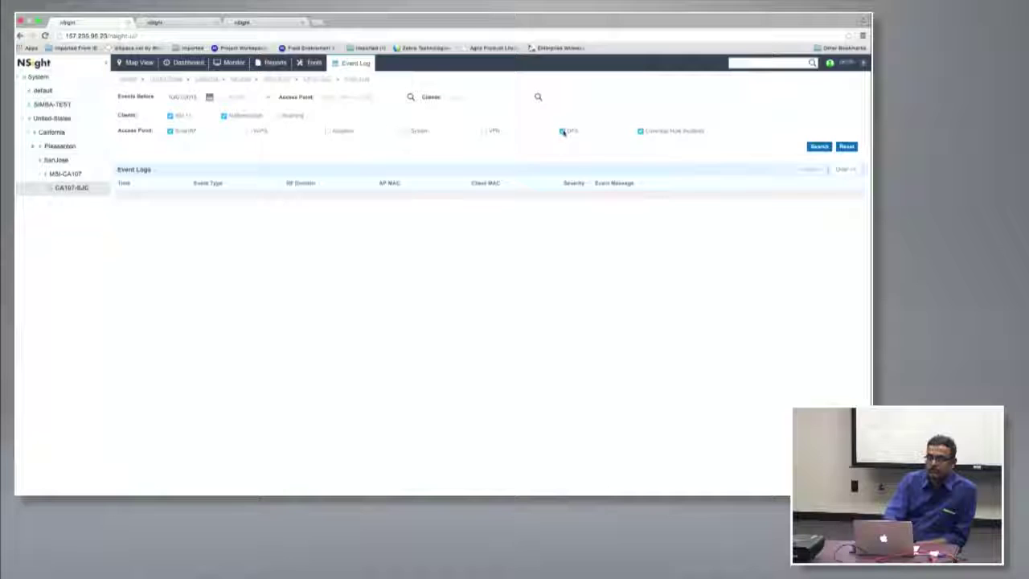
left_click(823, 147)
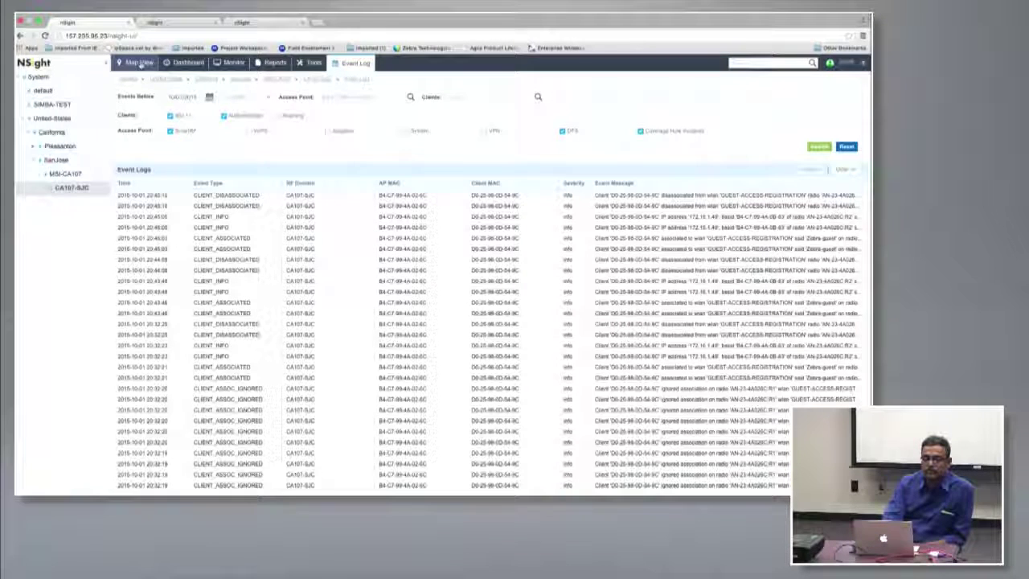
Open the CA107-SJC map view and select a floor to show its access points with their RF attributes.
left_click(139, 64)
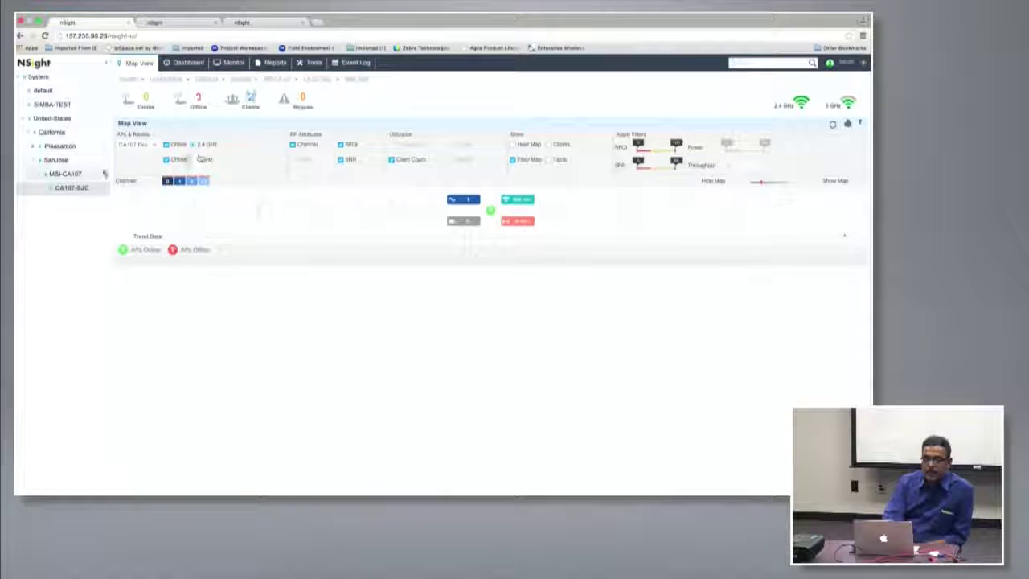
left_click(150, 145)
left_click(139, 178)
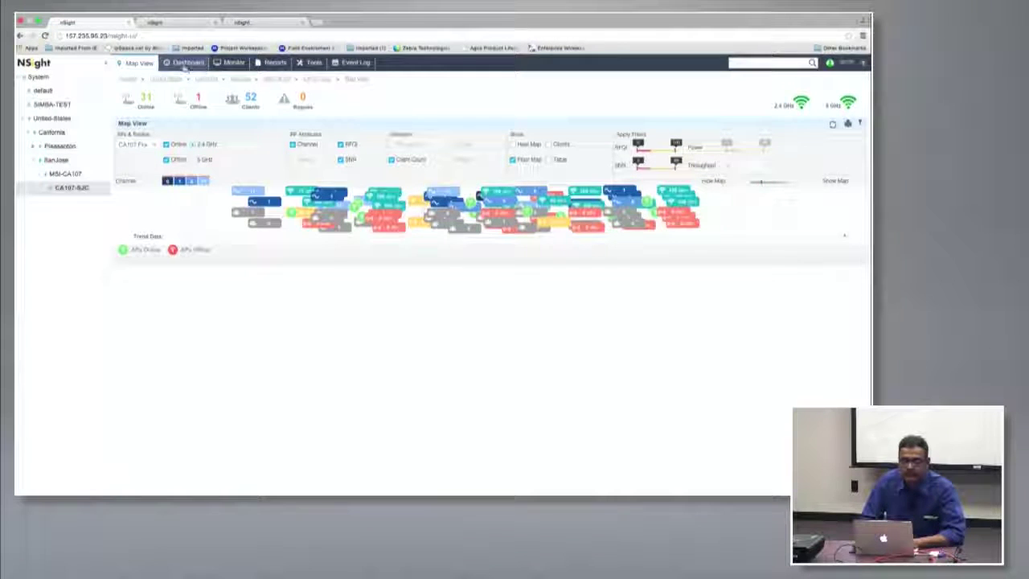
Open the second access point in CA107-SJC's device list, enlarge its floor map and check the available floors.
left_click(235, 64)
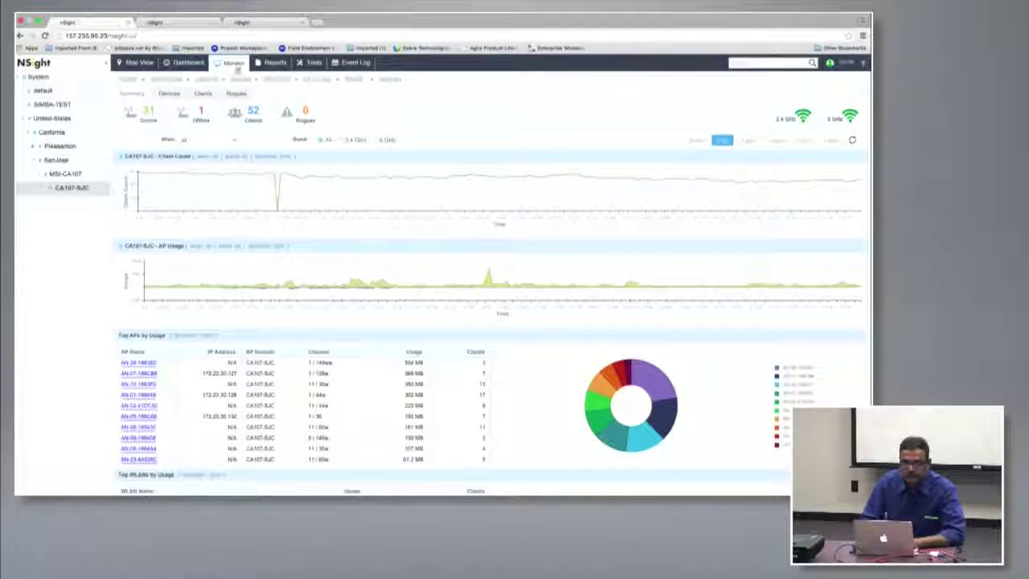
left_click(168, 93)
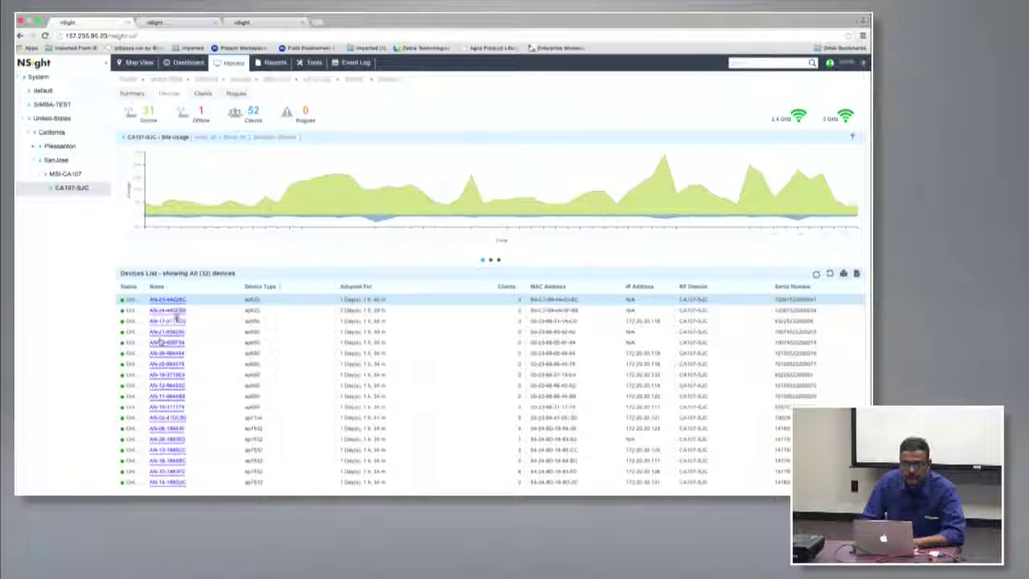
left_click(175, 314)
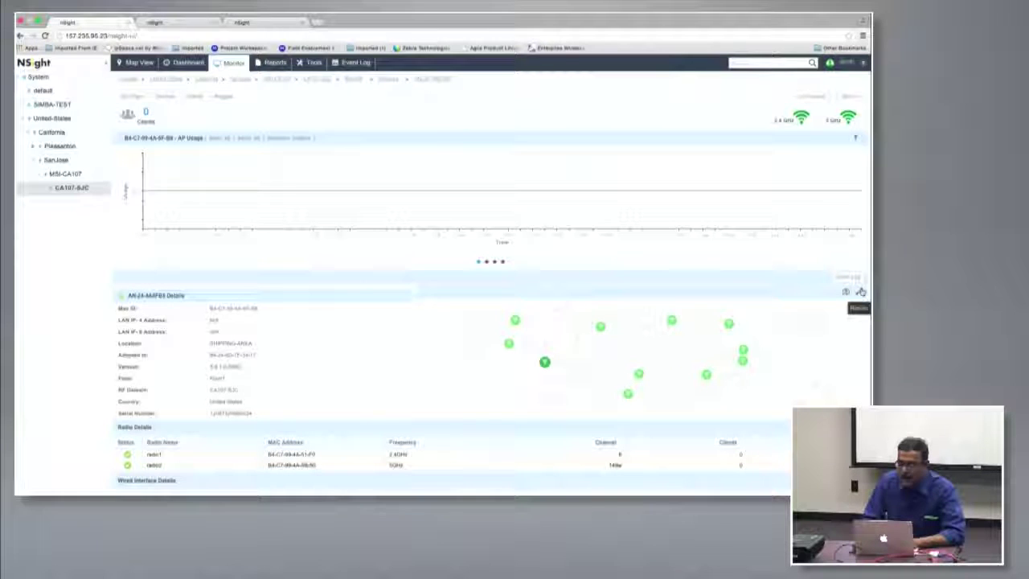
left_click(860, 291)
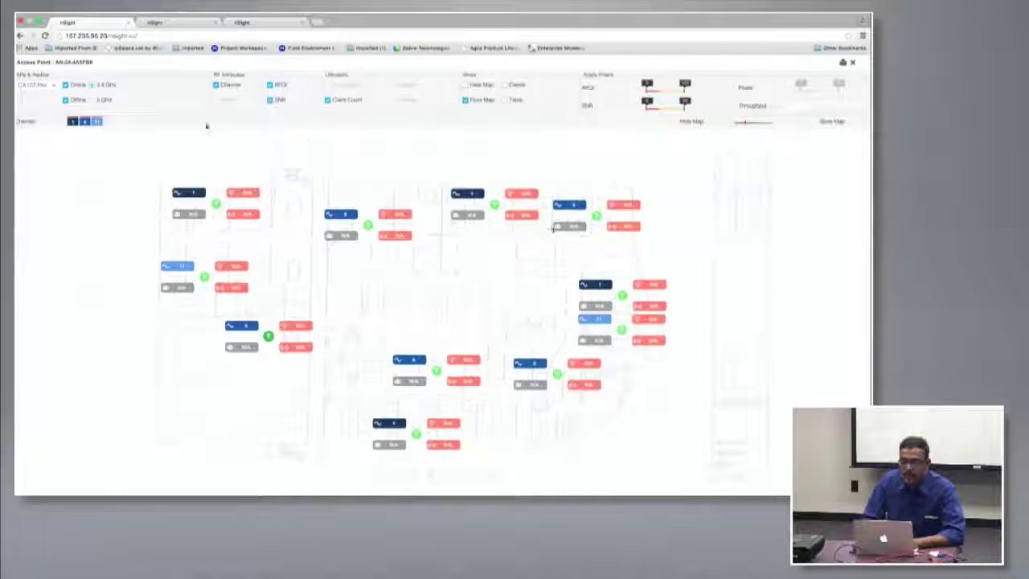
left_click(51, 86)
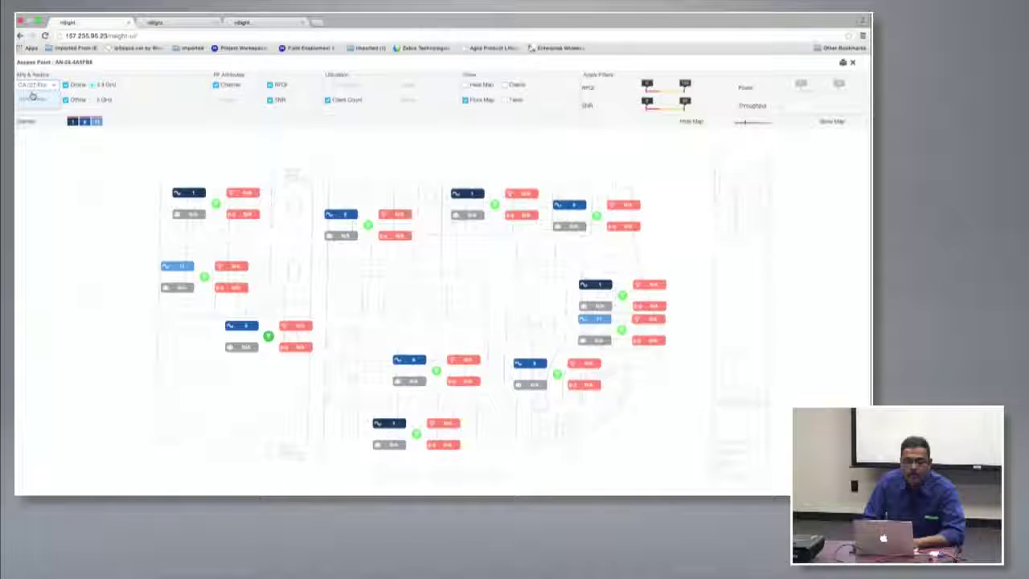
left_click(36, 101)
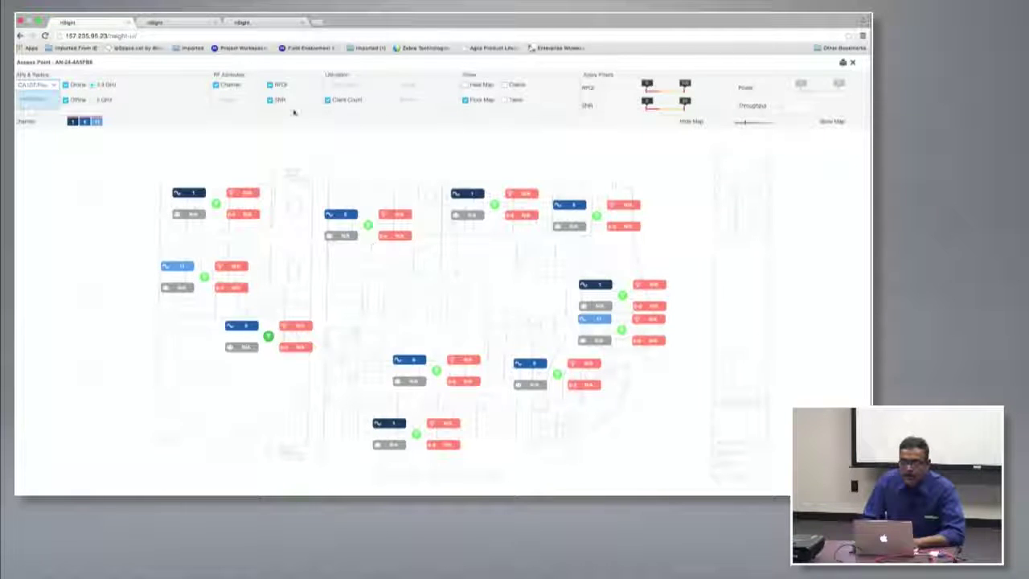
Hide Client Count, SNR and RFQI on the floor map so only Channel remains, and switch the radios to 5 GHz.
left_click(328, 101)
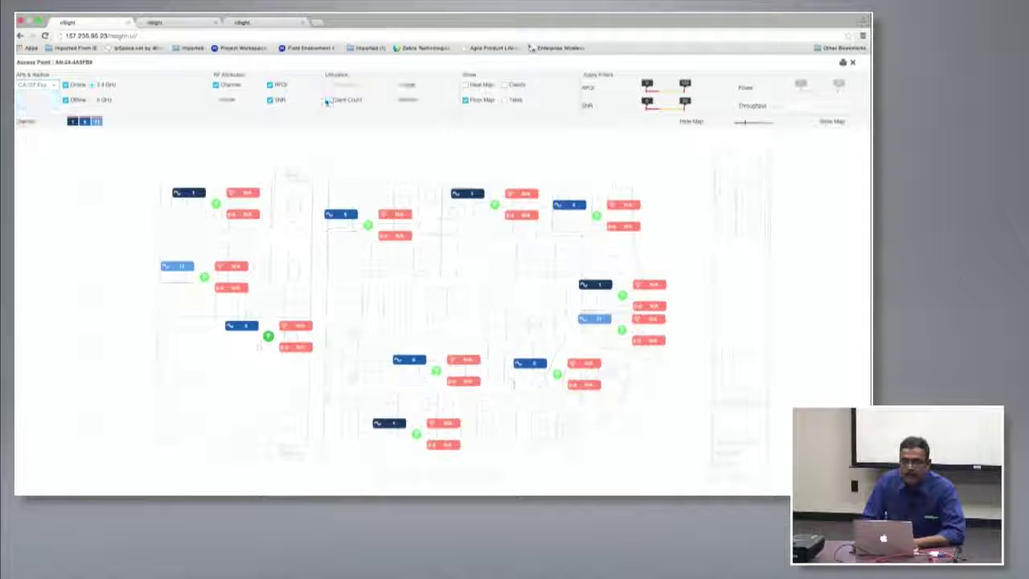
left_click(280, 101)
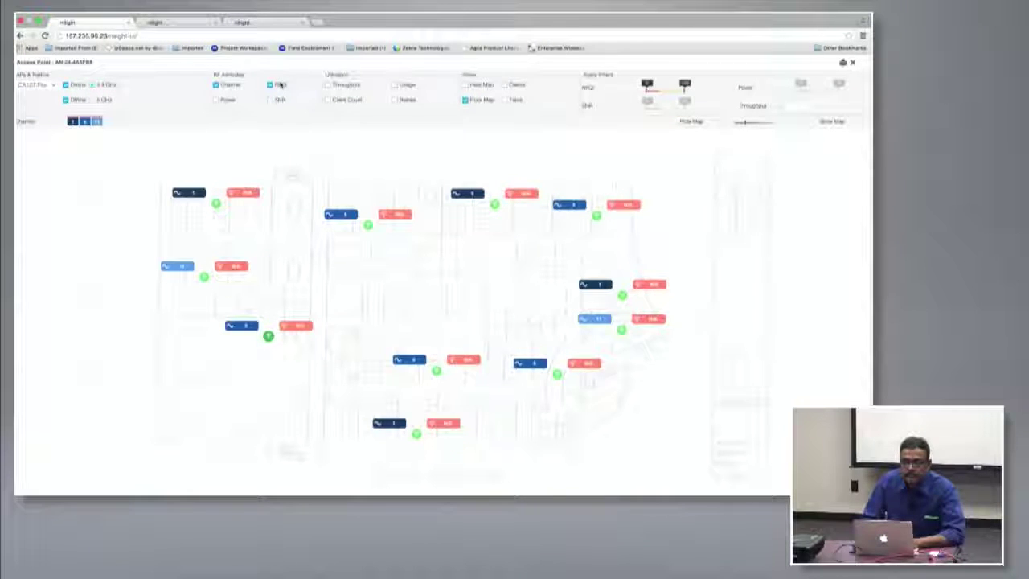
left_click(280, 85)
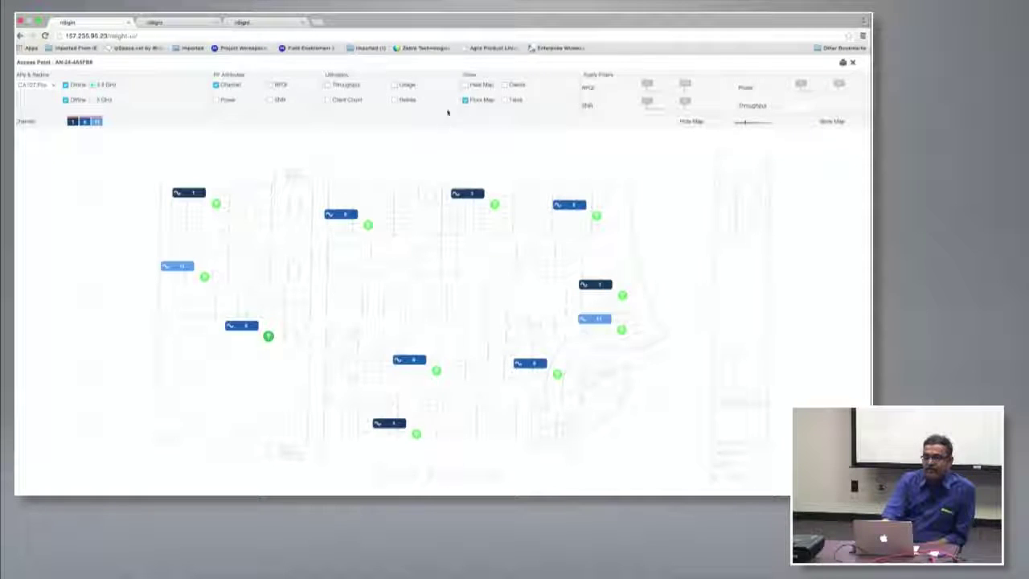
left_click(229, 87)
left_click(228, 87)
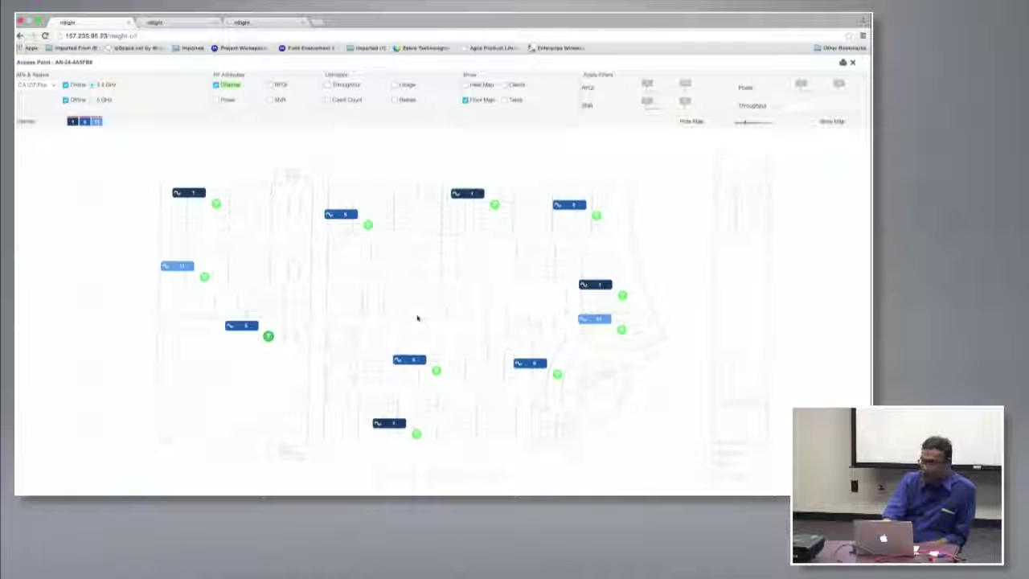
left_click(94, 100)
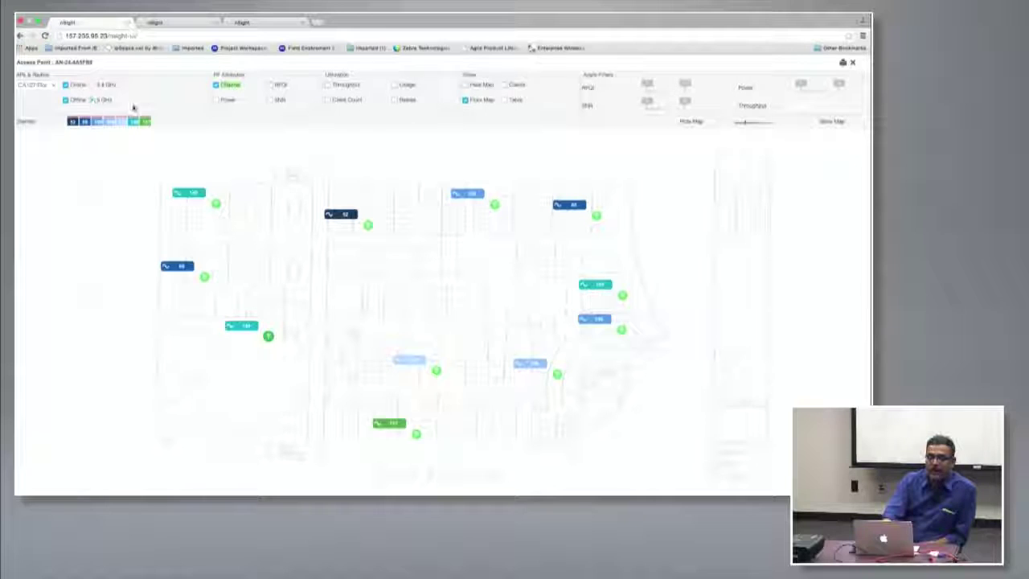
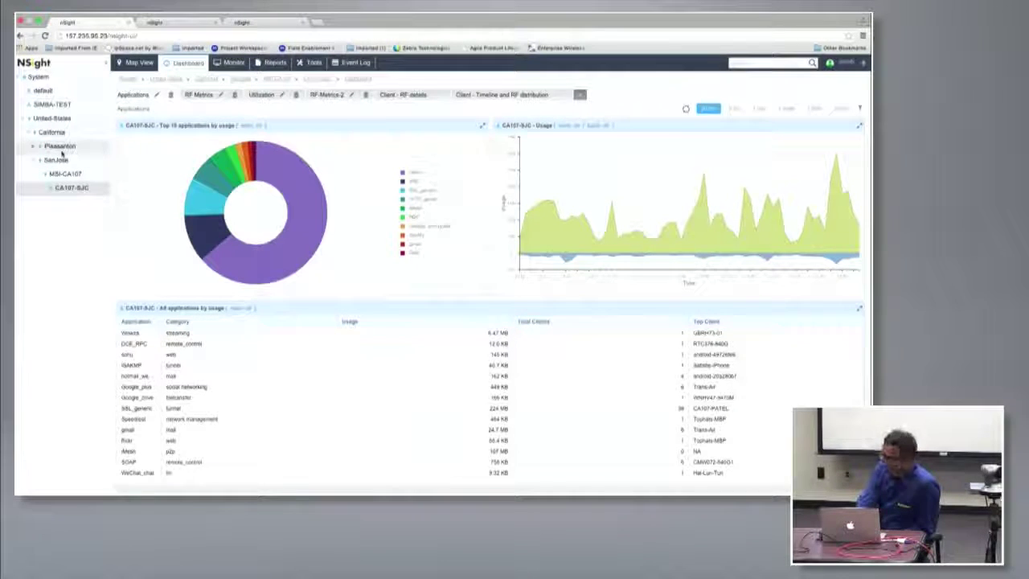
Review CA107-SJC's Applications, RF Metrics, Utilization and Client - RF-details dashboards.
mouse_move(321, 201)
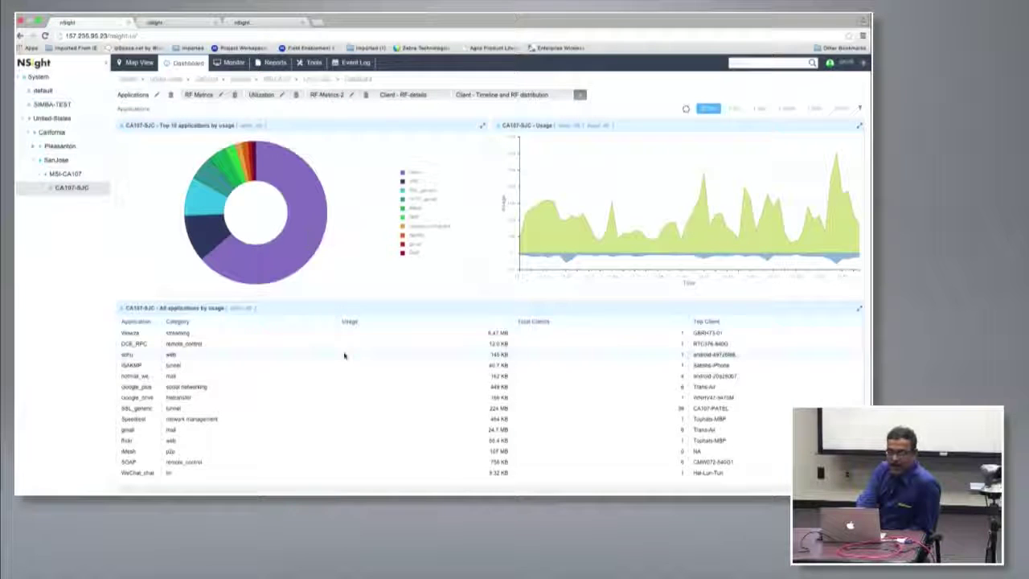
left_click(199, 95)
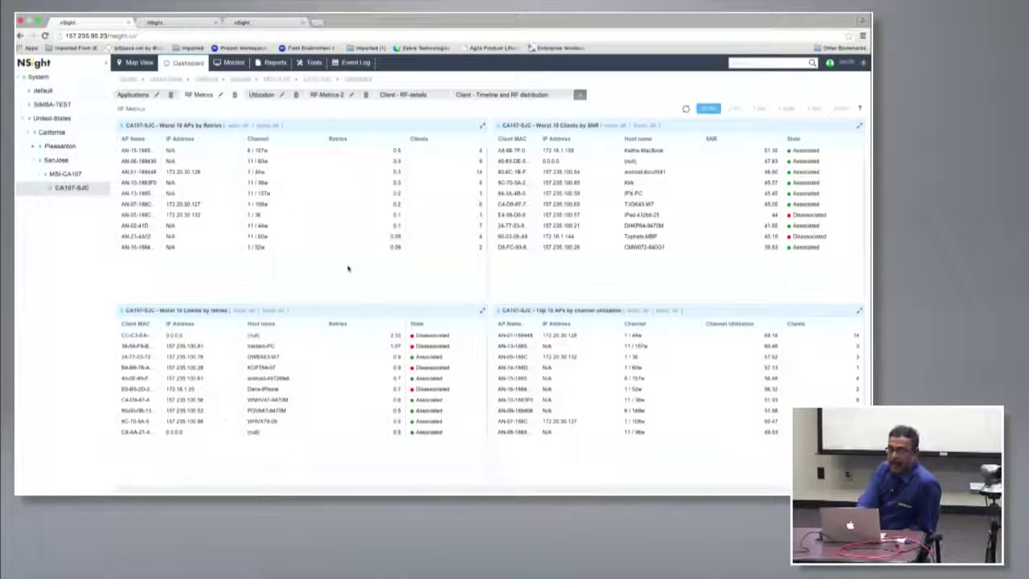
left_click(260, 95)
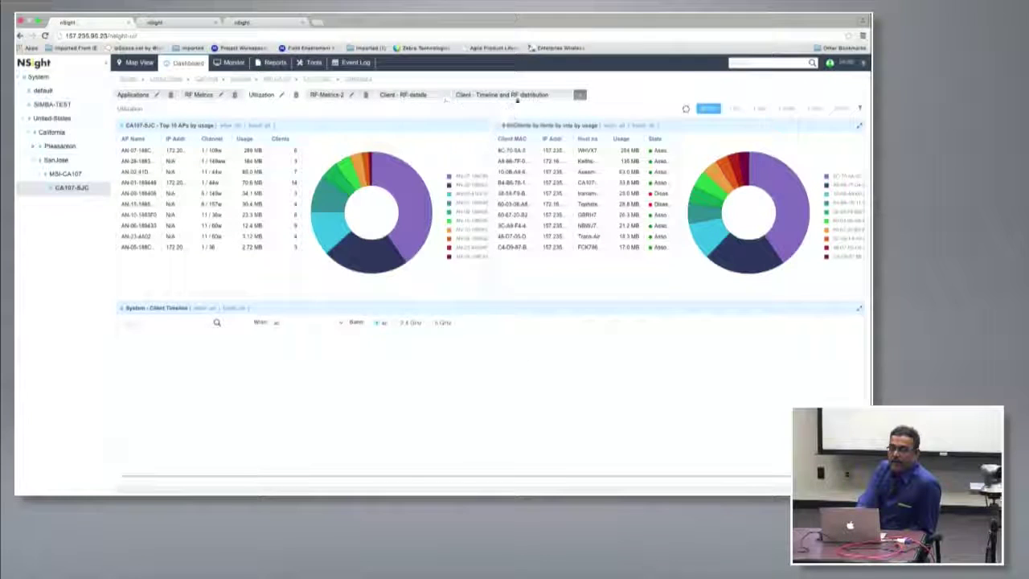
left_click(402, 95)
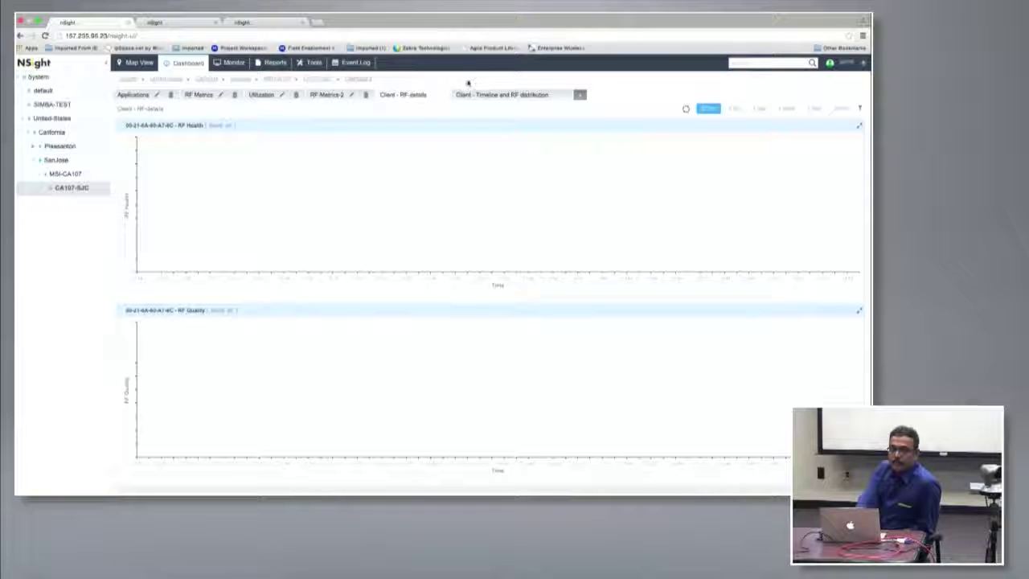
Inspect the Client - Timeline and RF distribution dashboard, checking client timeline events and viewing the 2-hour and 1-day ranges.
left_click(496, 96)
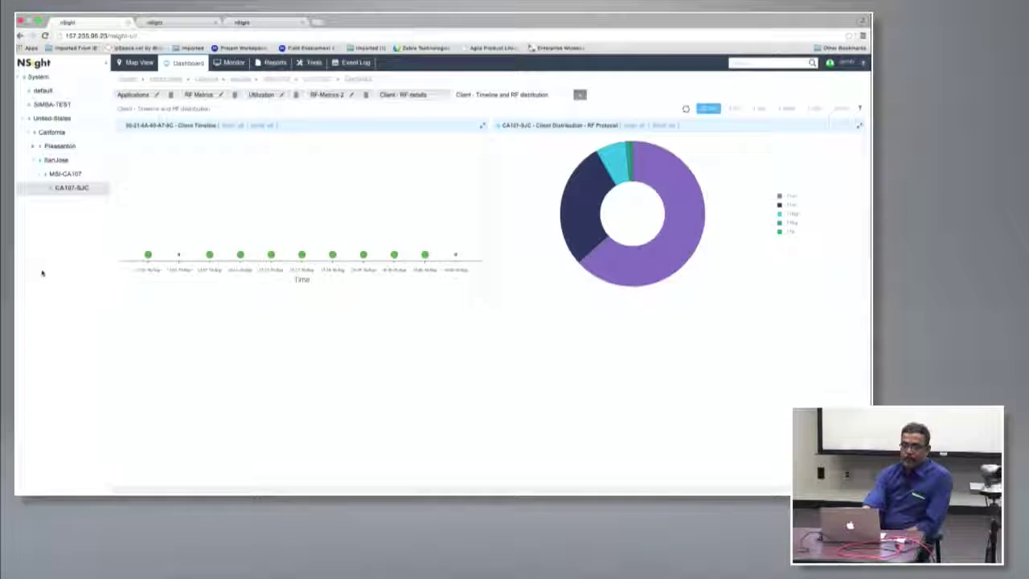
mouse_move(147, 255)
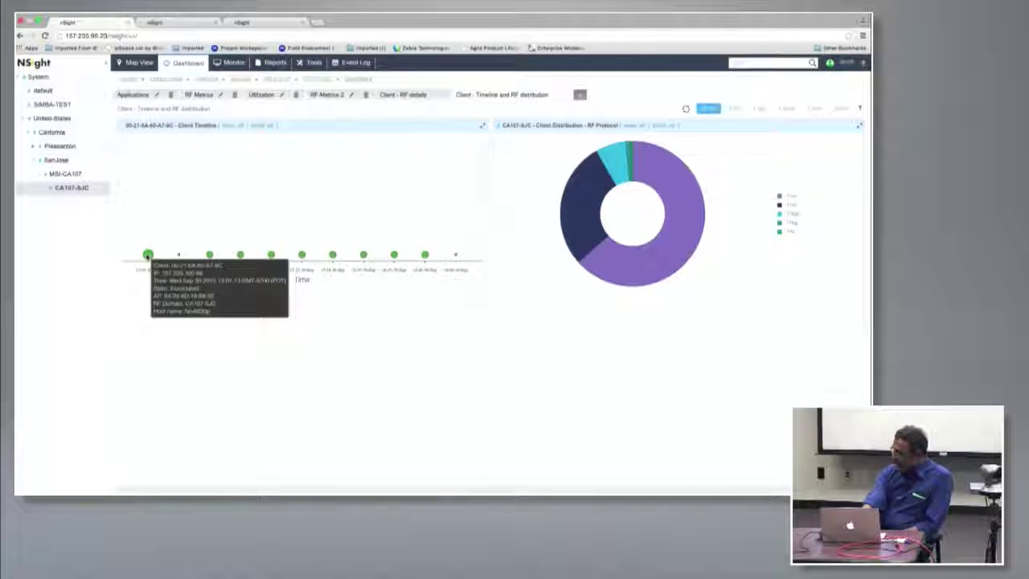
mouse_move(185, 259)
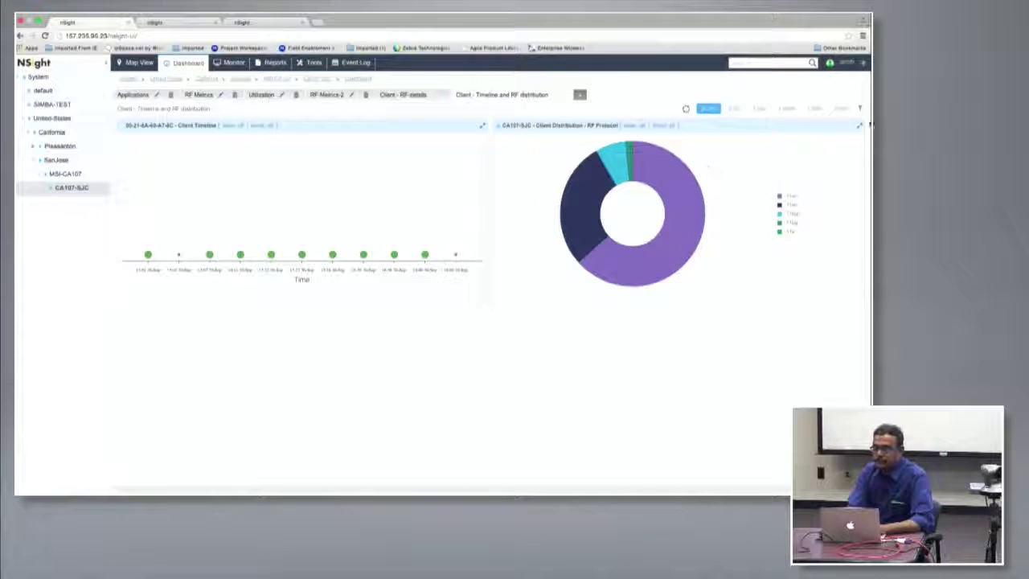
left_click(732, 110)
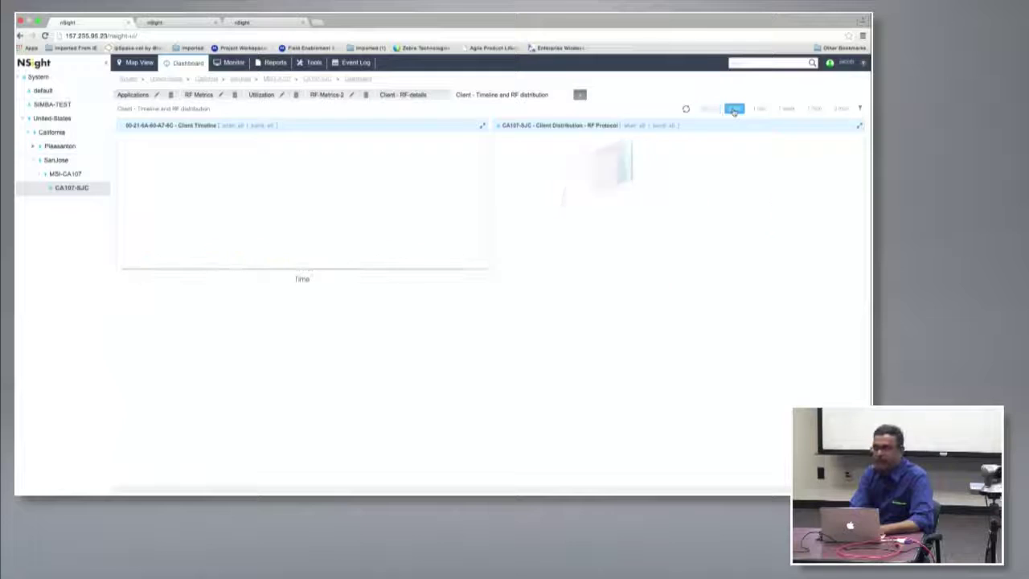
left_click(761, 110)
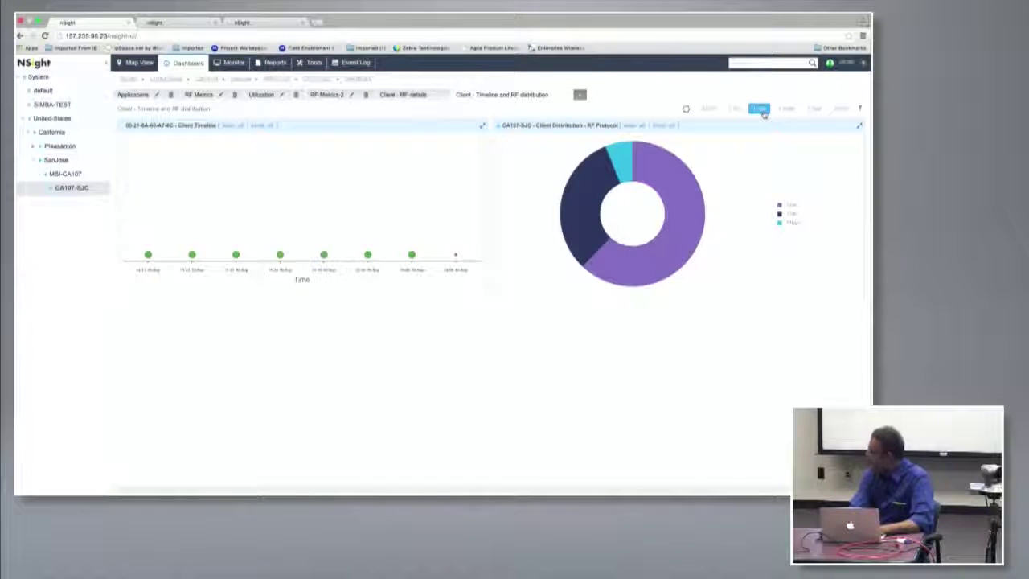
Switch the dashboard scope to SanJose and show the filter criteria, selecting the client MAC address in the Client Timeline search.
left_click(58, 161)
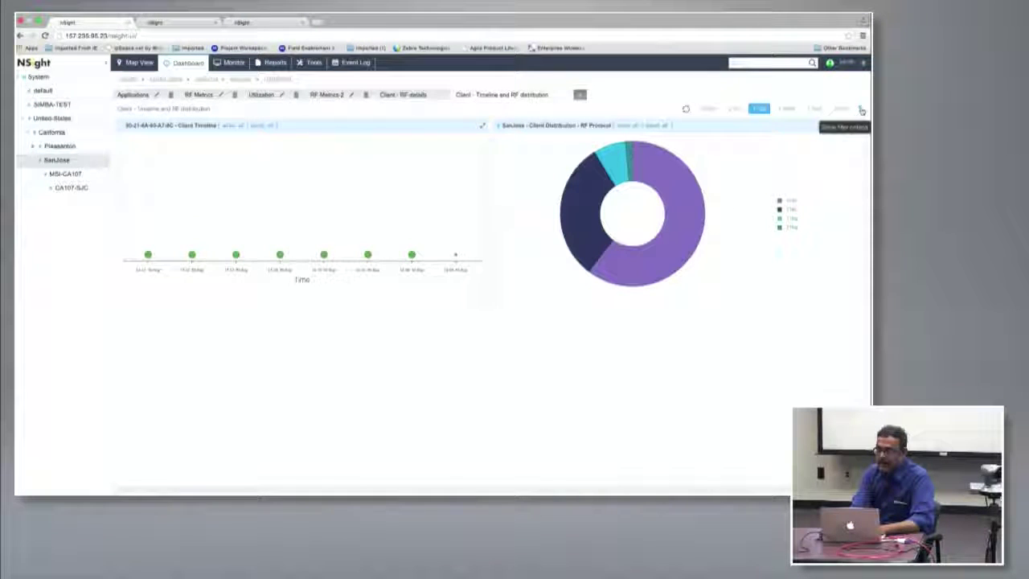
left_click(861, 110)
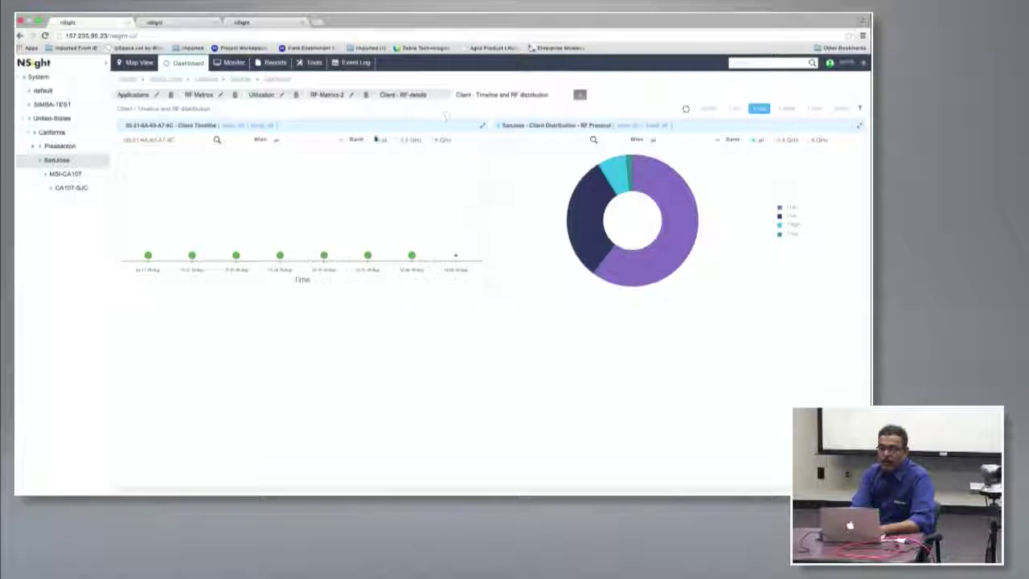
left_click(181, 141)
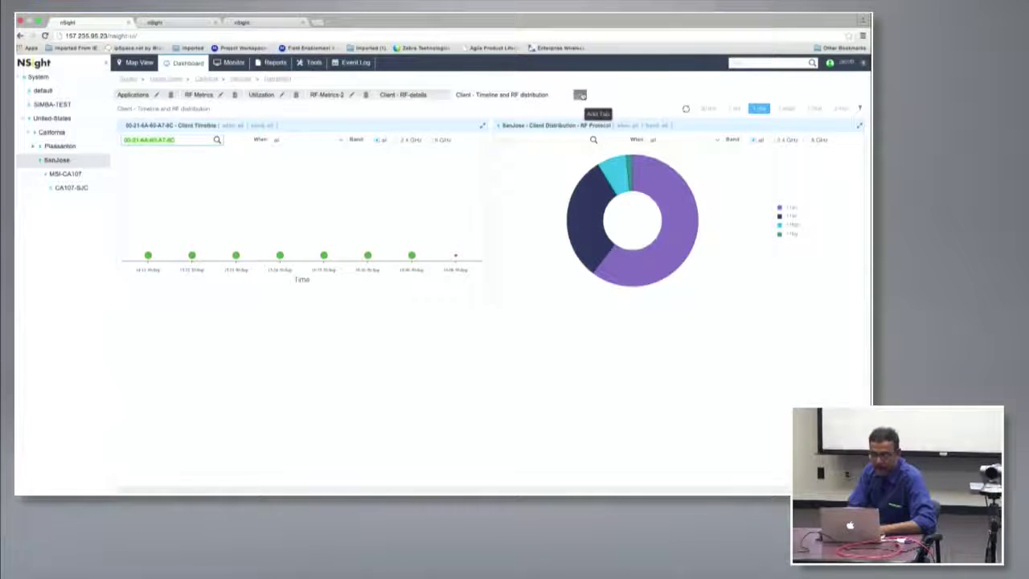
Add a new dashboard using the theme with two upper panes above one wide pane, and show the available widgets.
left_click(580, 95)
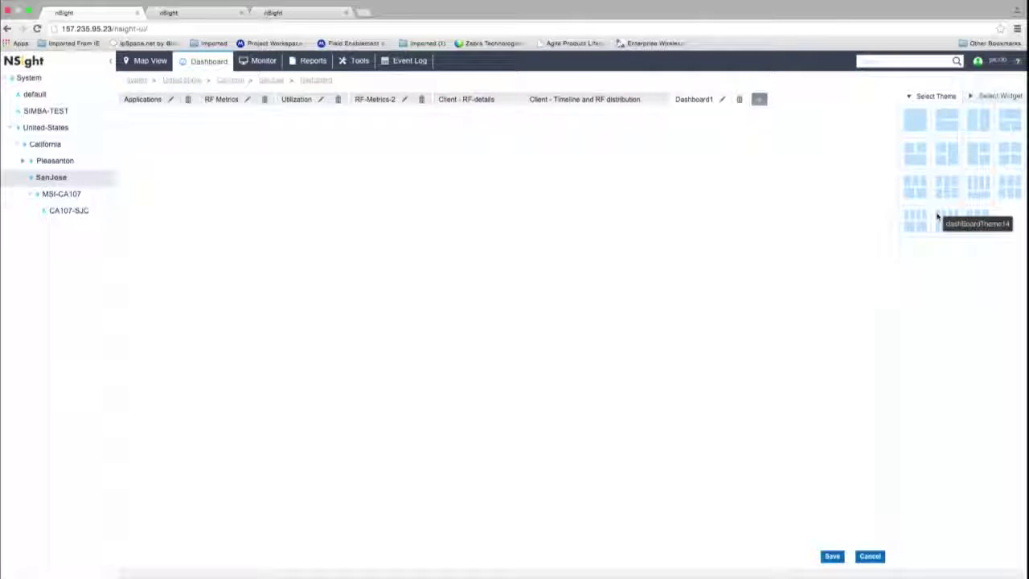
left_click(916, 153)
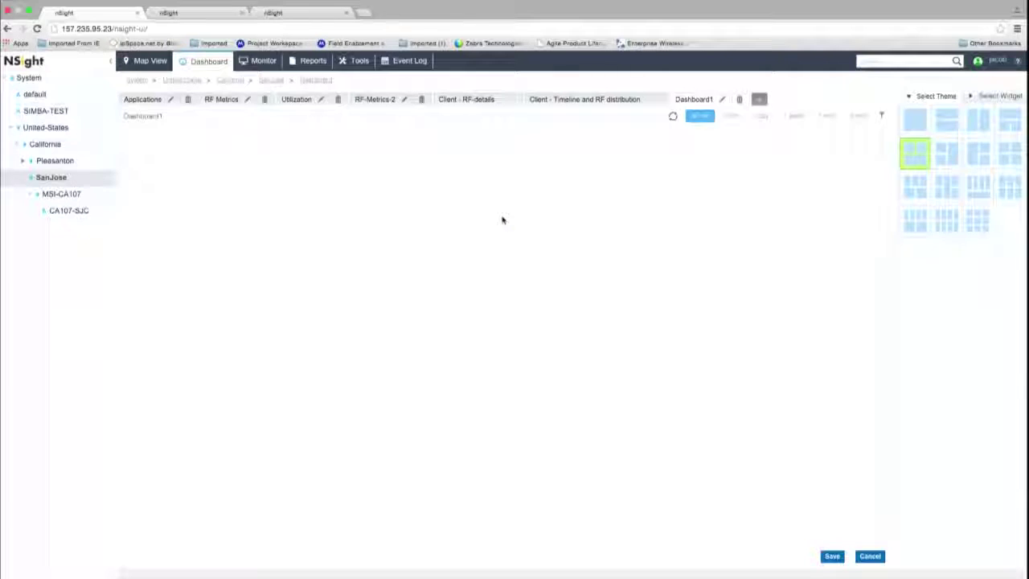
left_click(992, 98)
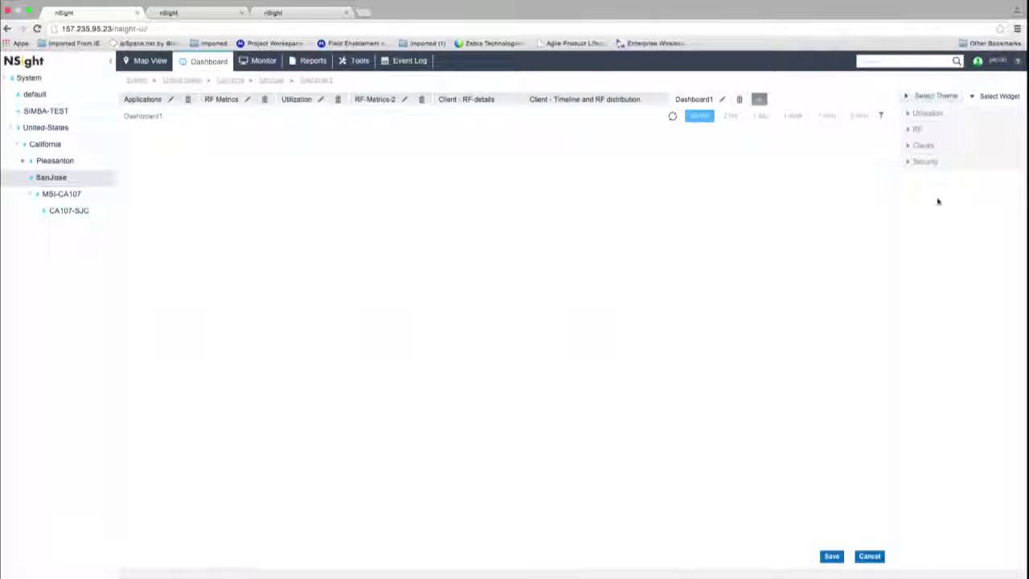
Place Top 10 applications by usage and Usage in the upper panes, and All applications by usage in the lower pane.
left_click(906, 147)
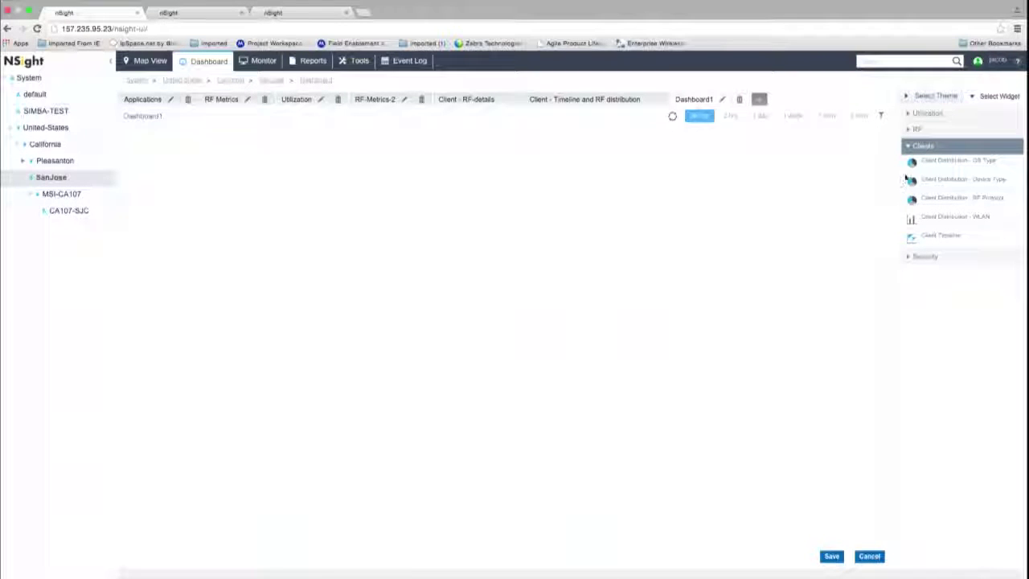
left_click(908, 115)
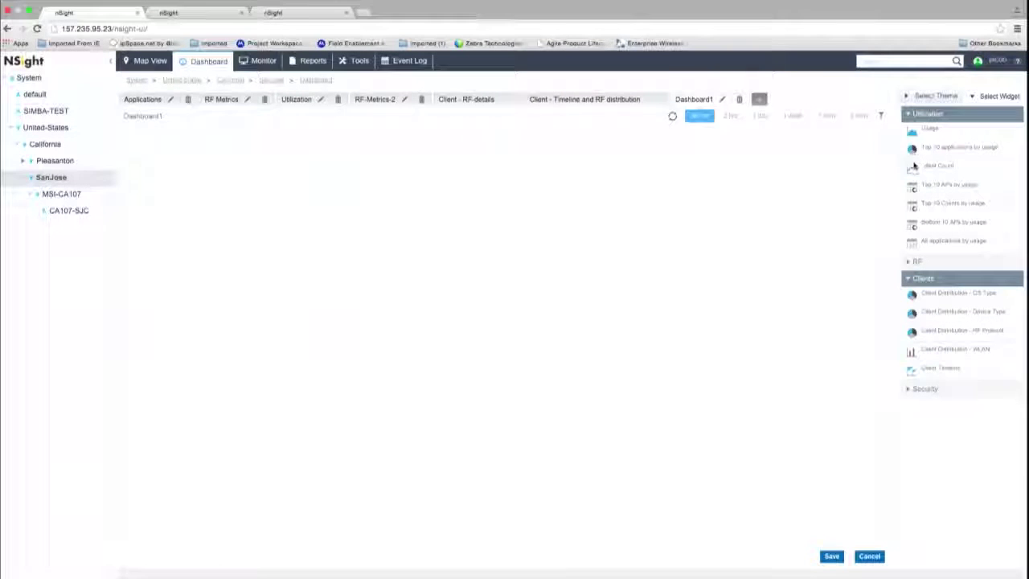
left_click_drag(914, 154, 277, 199)
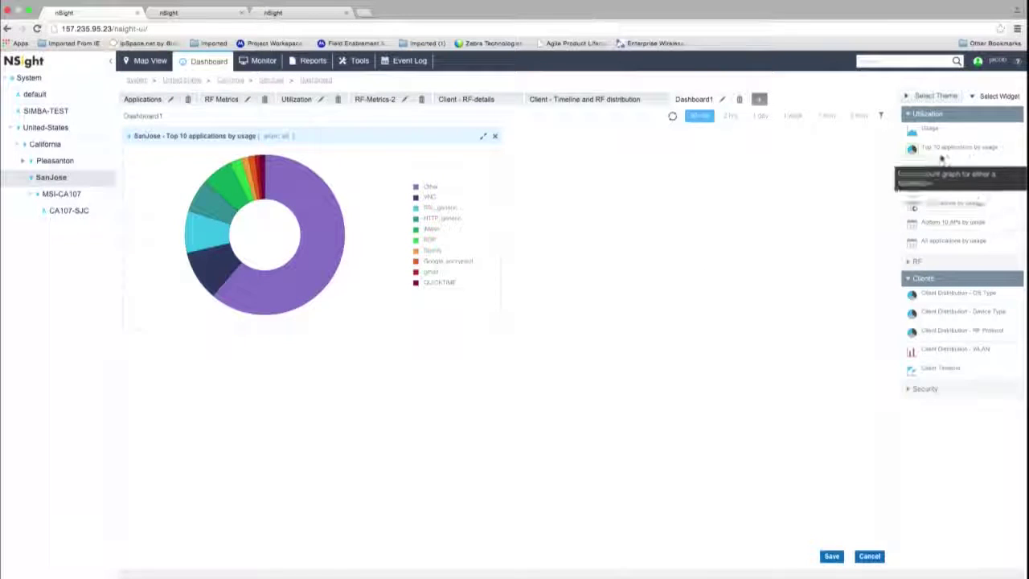
left_click_drag(913, 135, 687, 197)
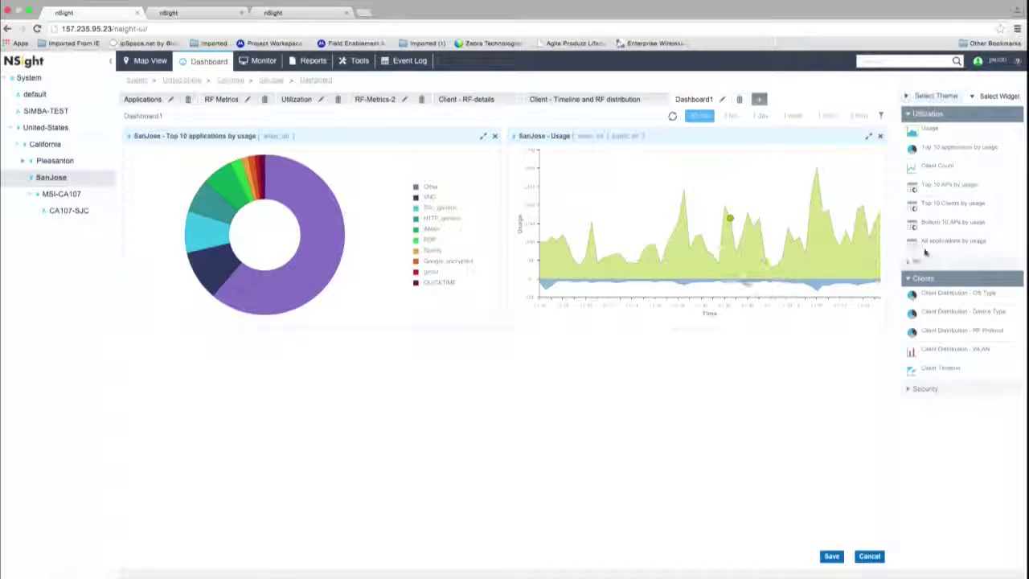
left_click_drag(919, 245, 402, 401)
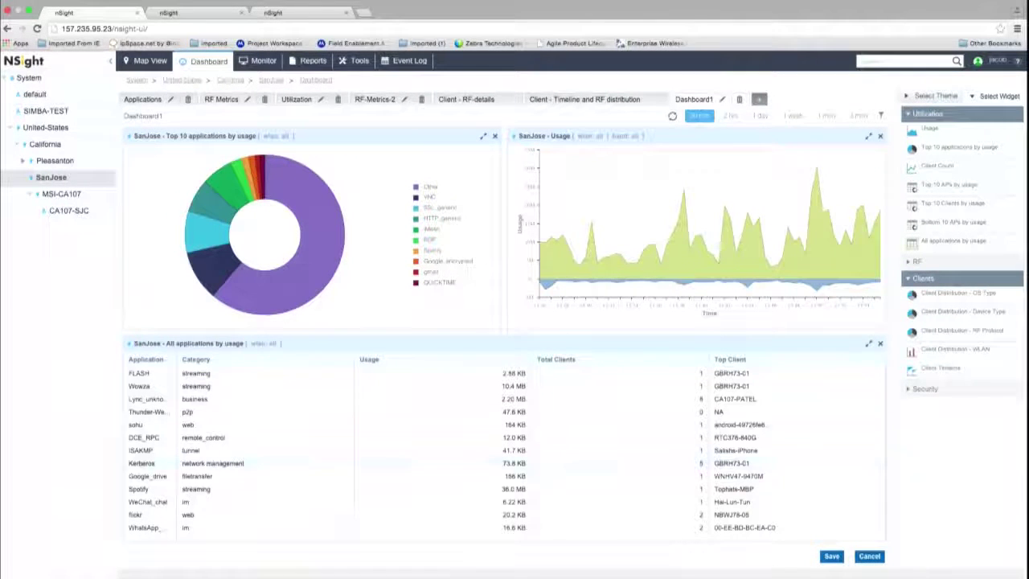
Save the dashboard as Dashboard1 without making it public, and inspect its SanJose usage graph.
left_click(831, 556)
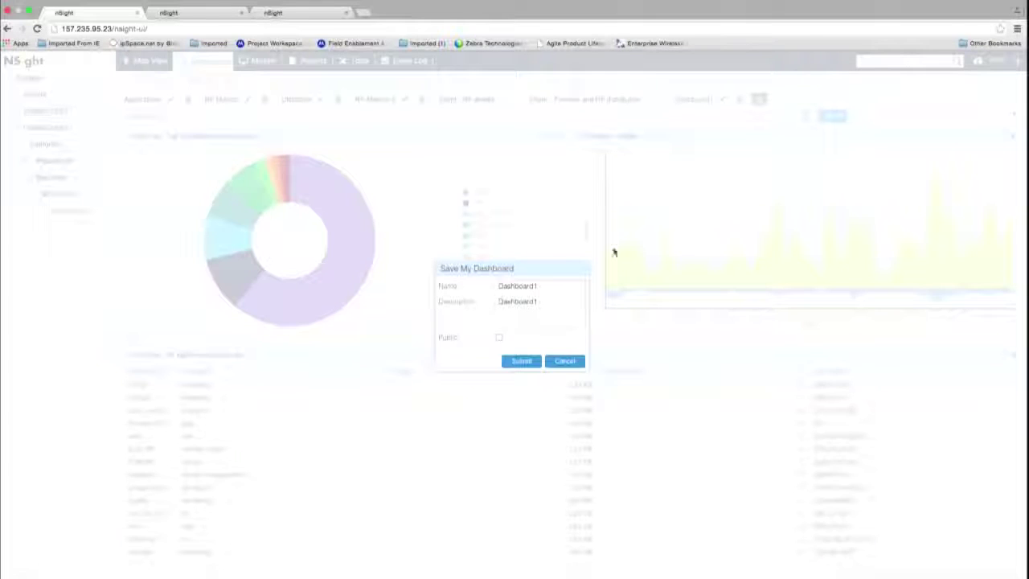
left_click(520, 362)
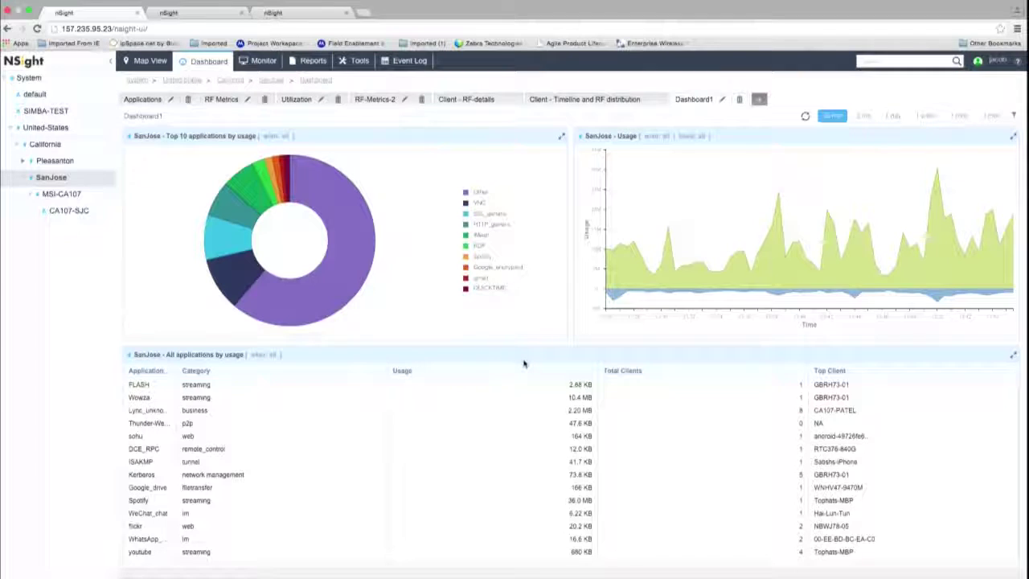
mouse_move(932, 280)
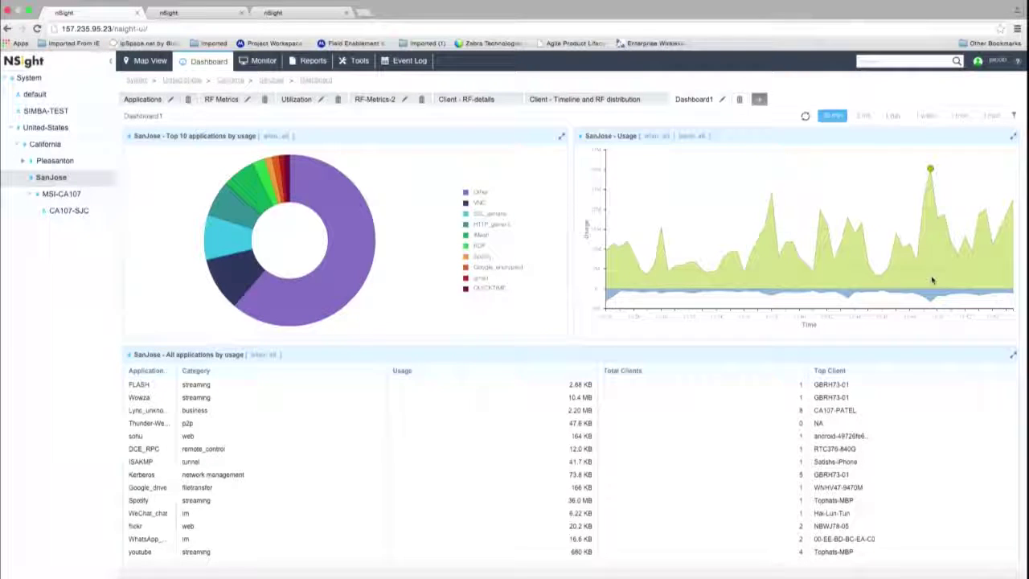
View the large-scale NSight instance's dashboard for the United States and Georgia, view the other instance's map, and return to the SanJose dashboard.
left_click(295, 13)
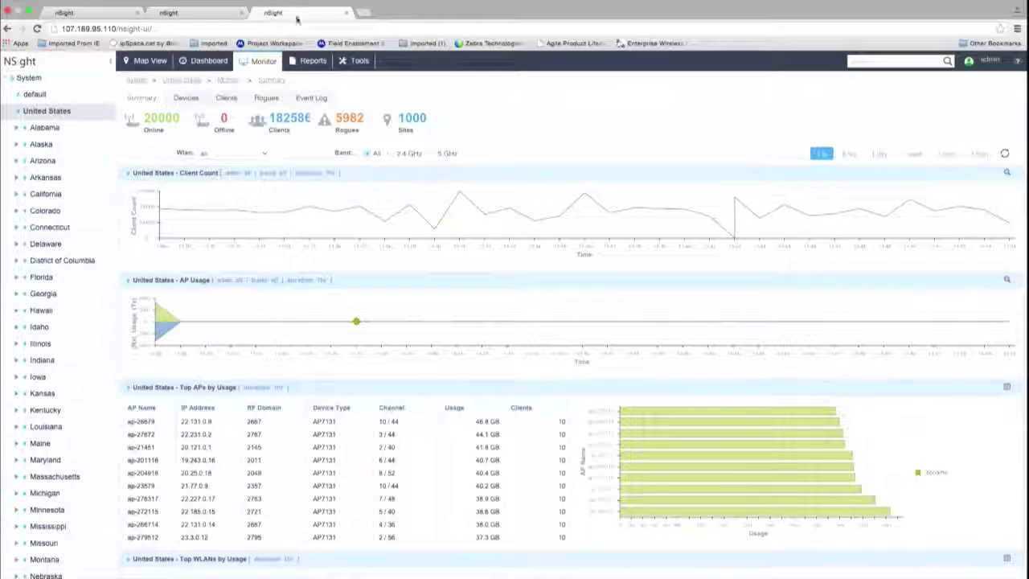
left_click(207, 63)
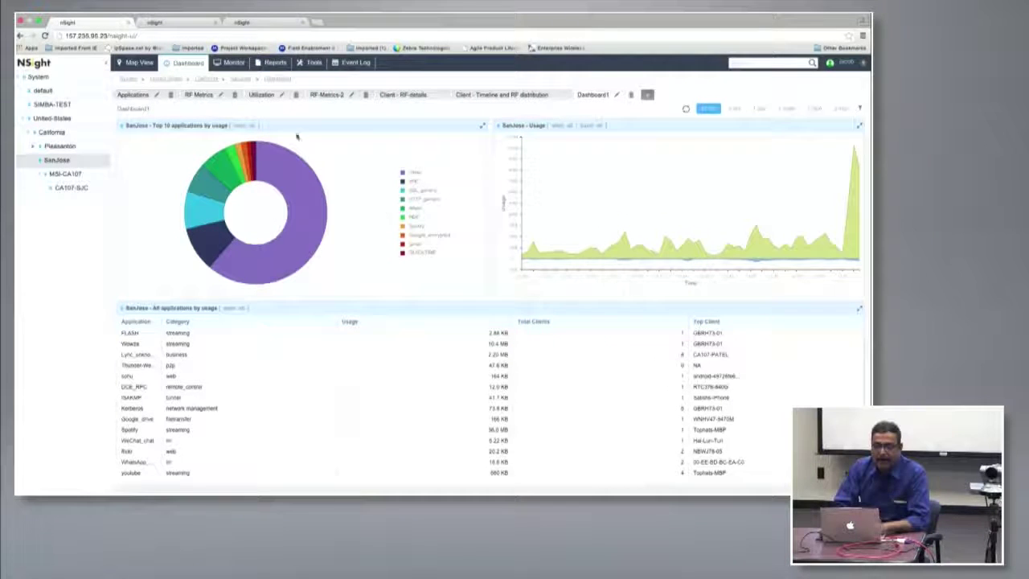
left_click(254, 23)
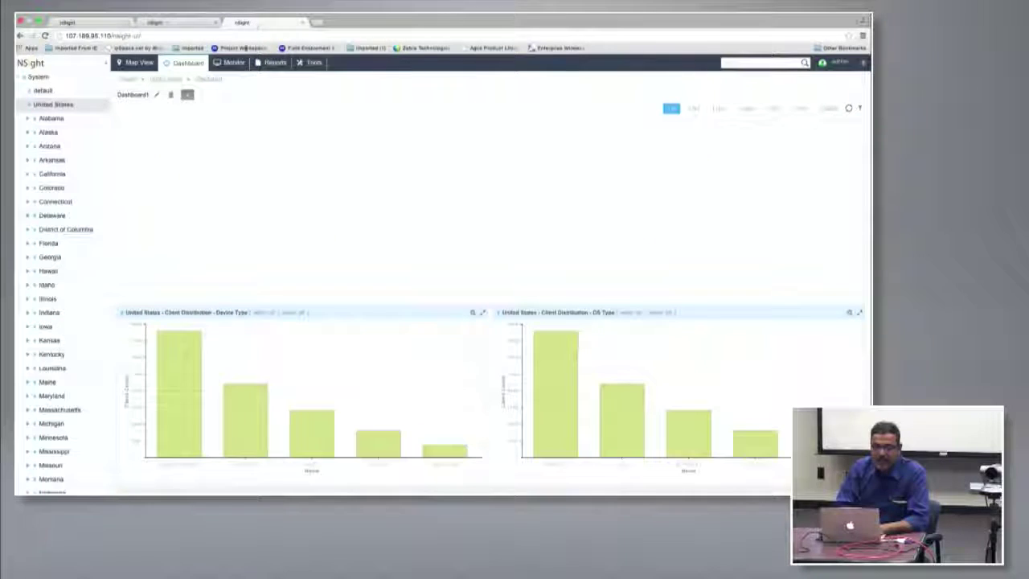
left_click(50, 258)
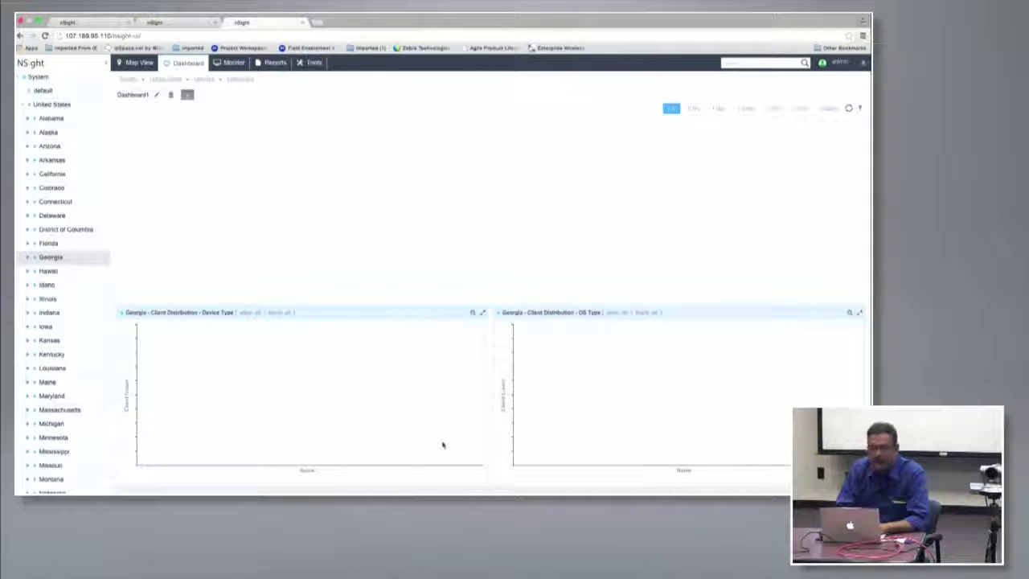
left_click(161, 21)
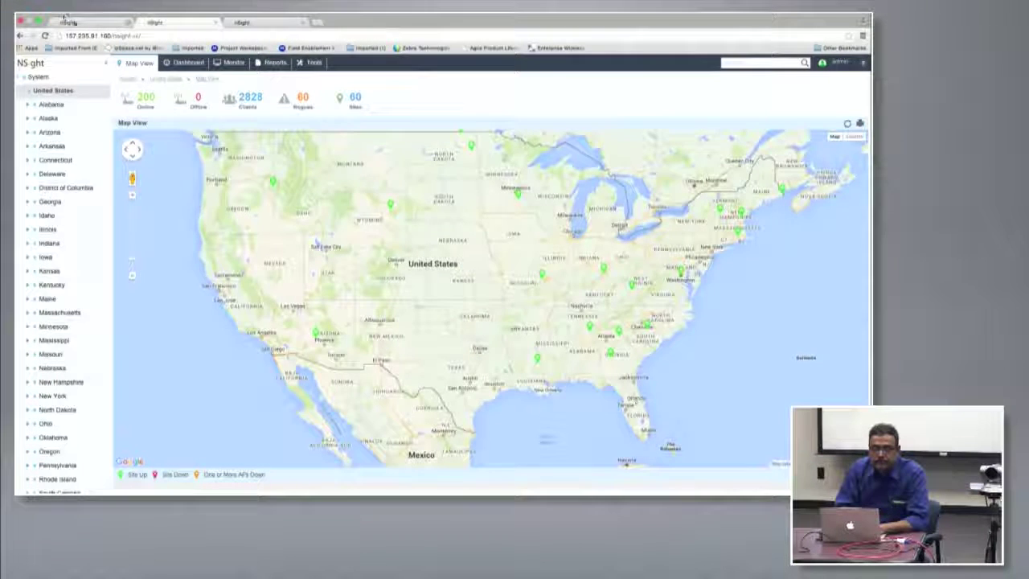
left_click(94, 23)
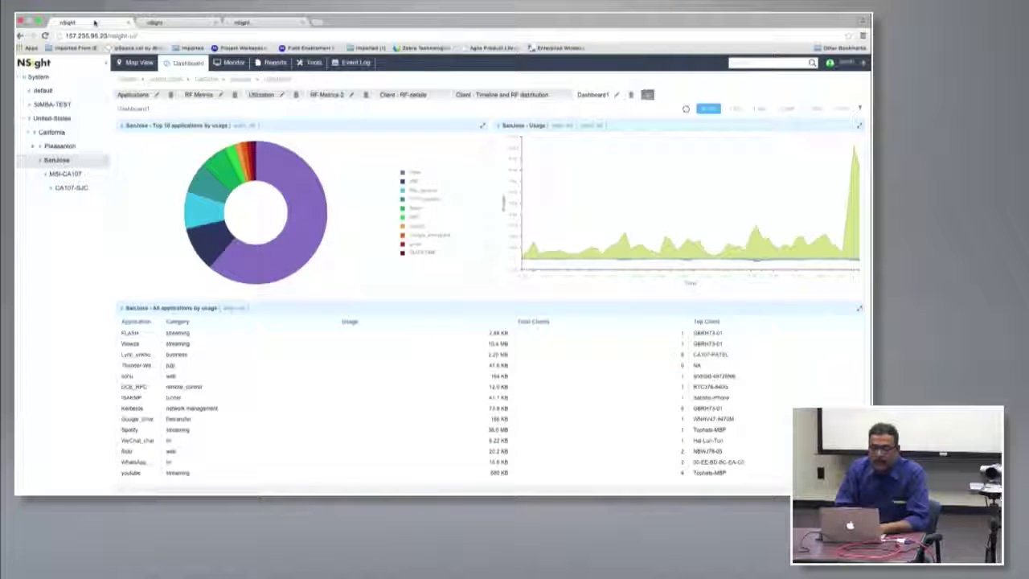
Run a packet capture on all devices of RF domain CA107-SJC with Wireless as capture location, and select packet 27.
left_click(314, 64)
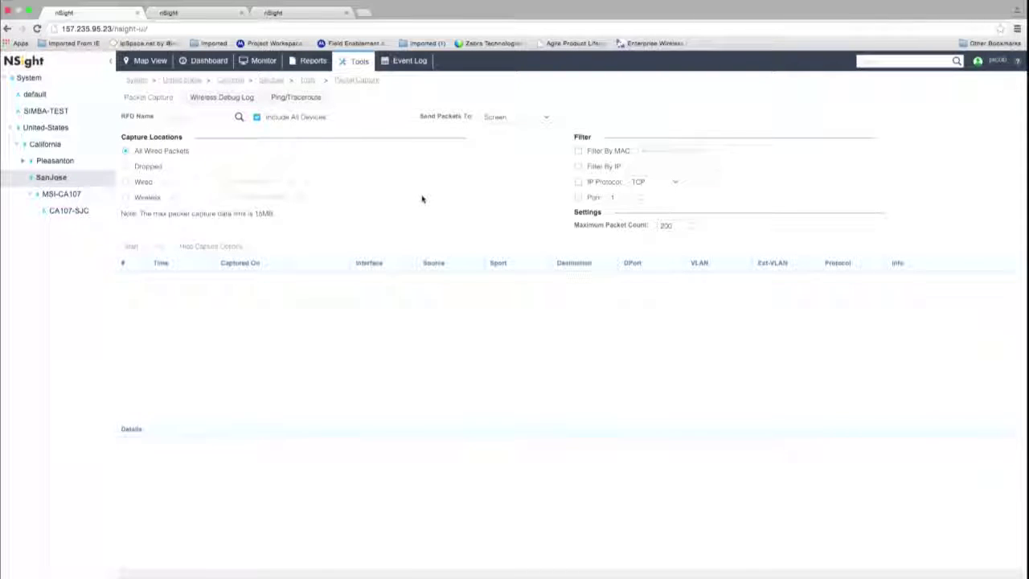
left_click(239, 118)
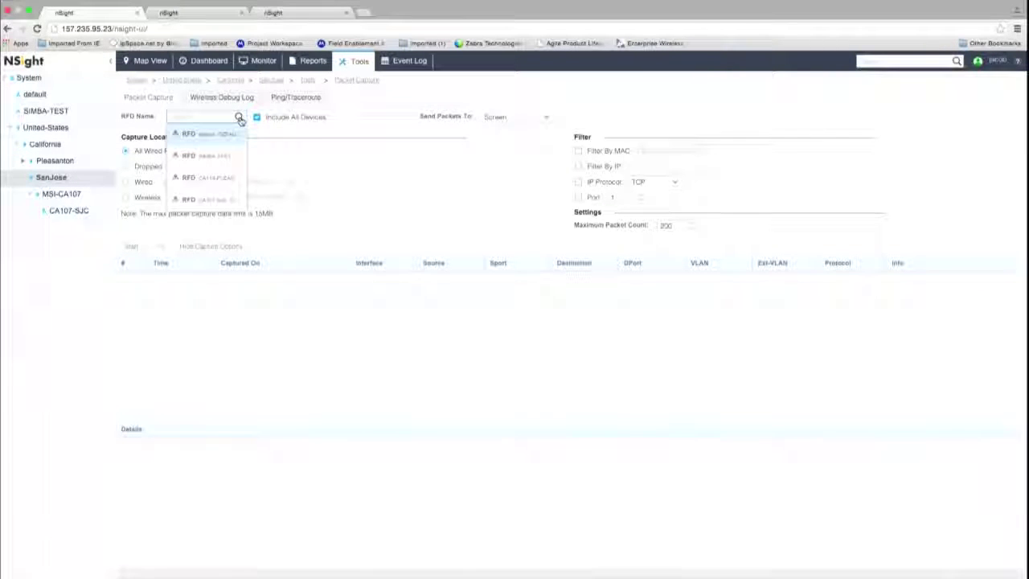
left_click(229, 203)
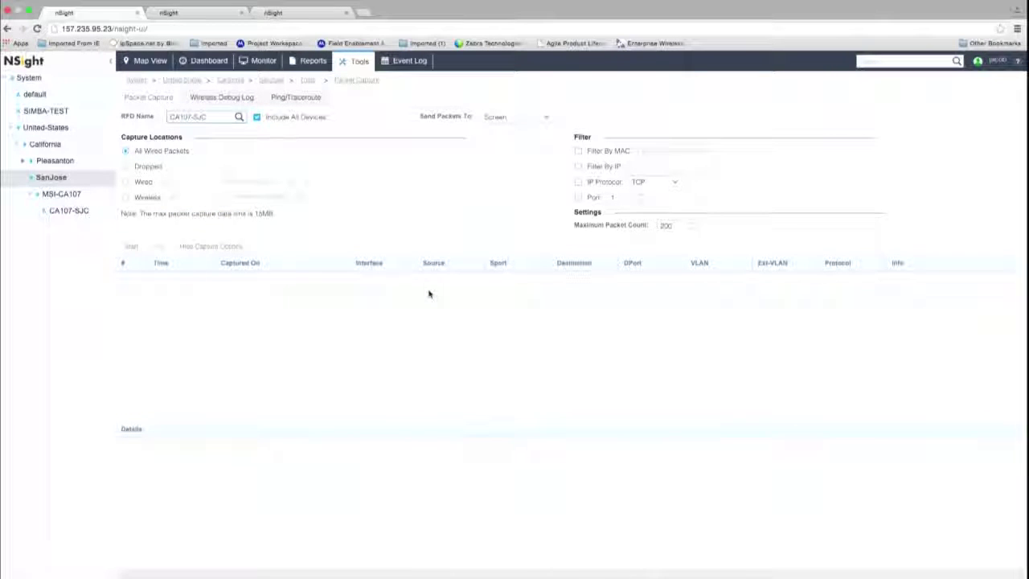
left_click(143, 199)
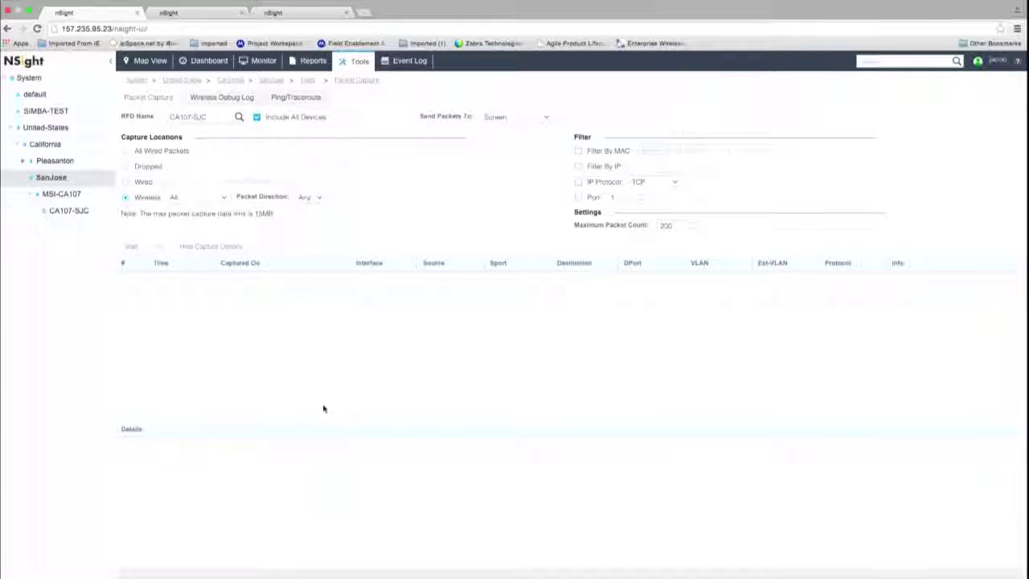
left_click(132, 247)
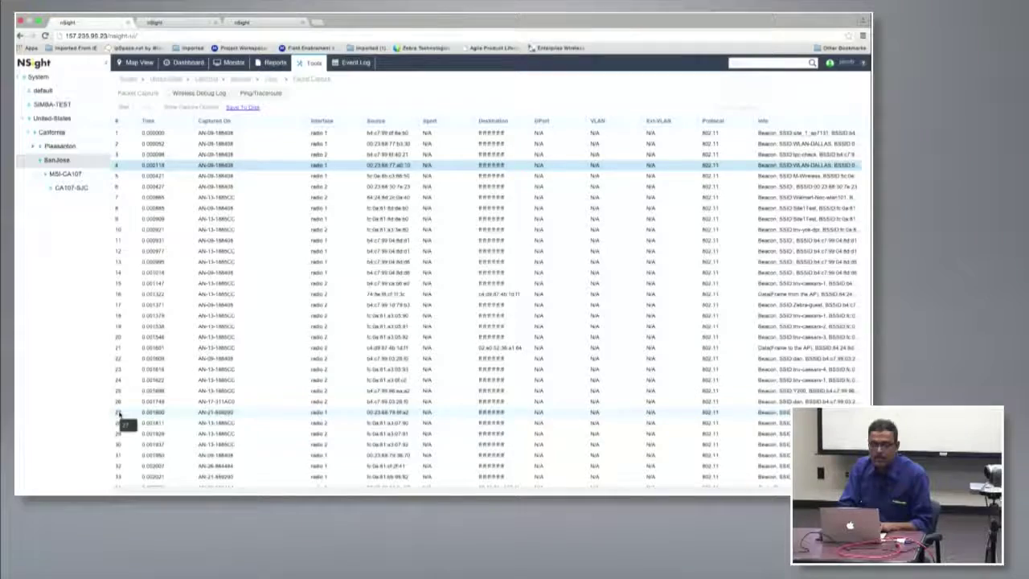
left_click(201, 412)
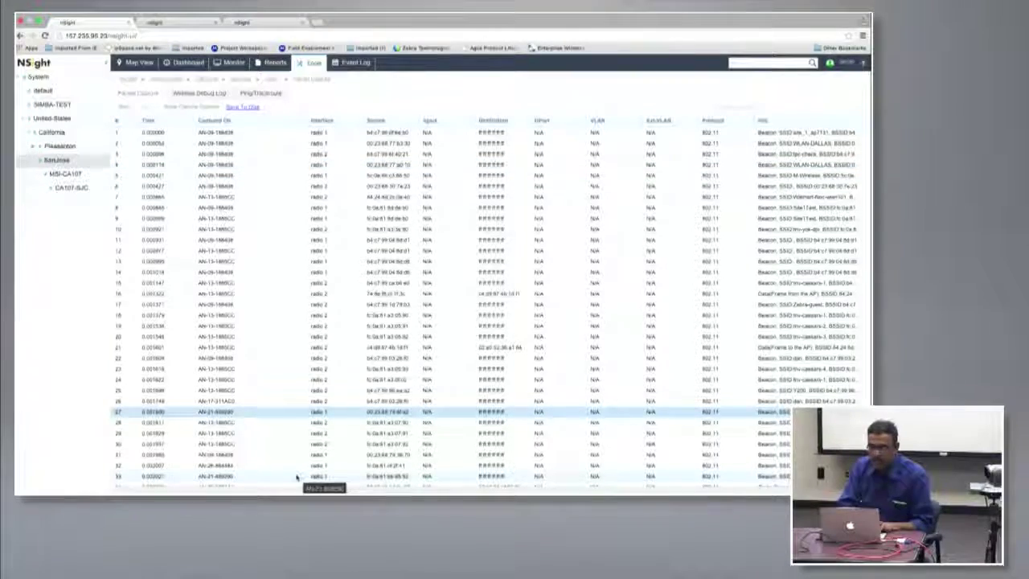
key("ctrl+Up")
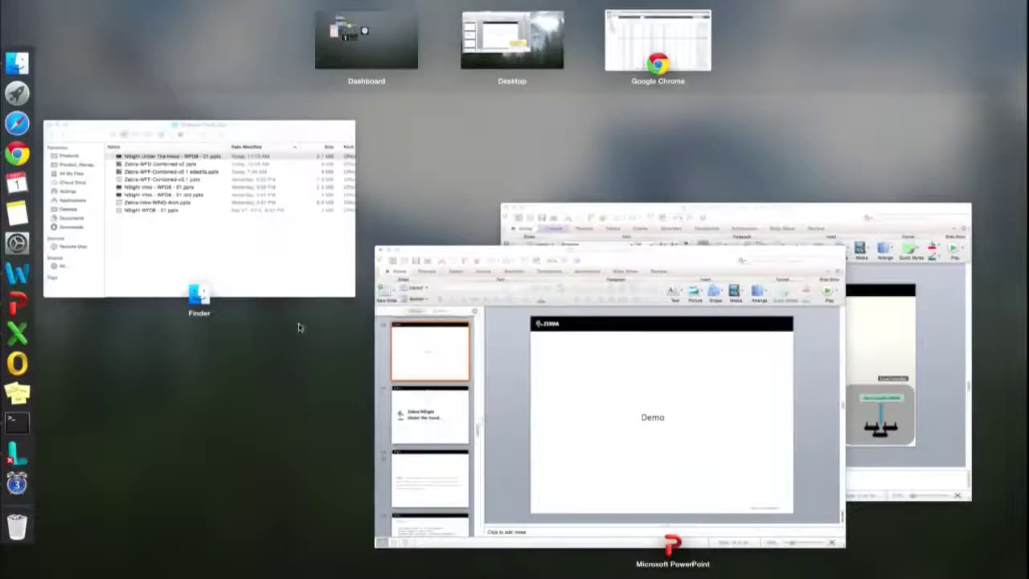
key("ctrl+Up")
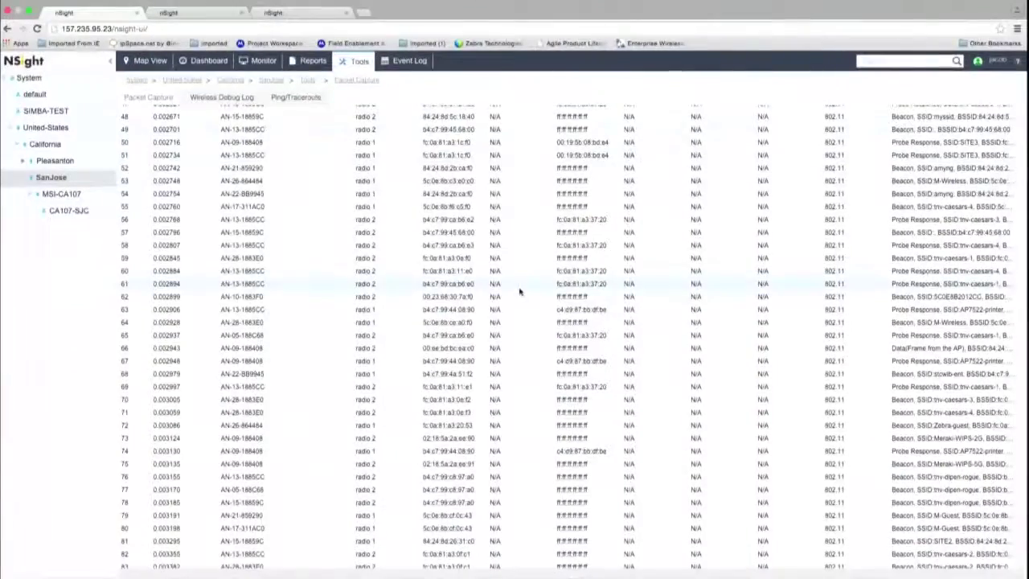
key("ctrl+Up")
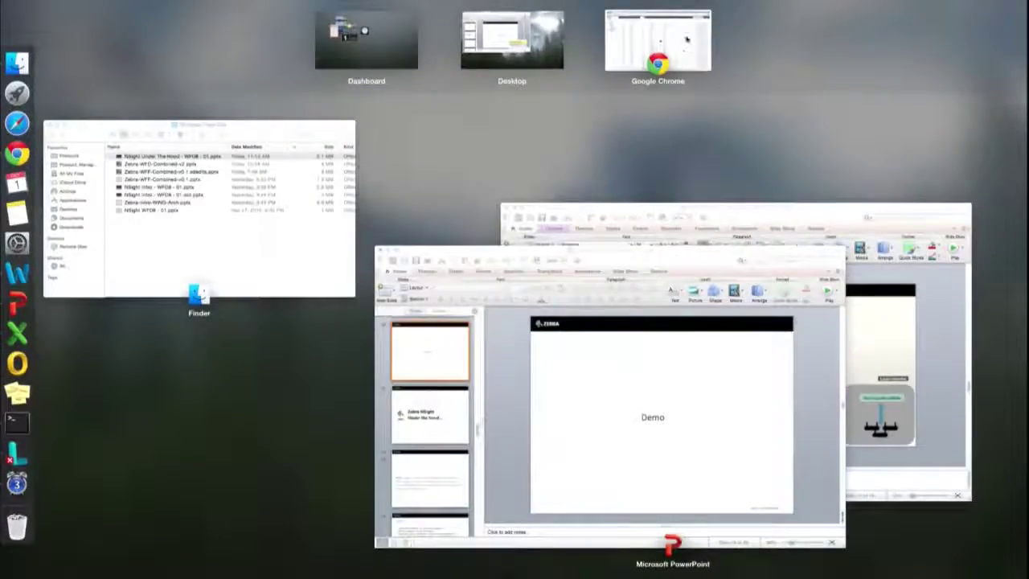
key("ctrl+Up")
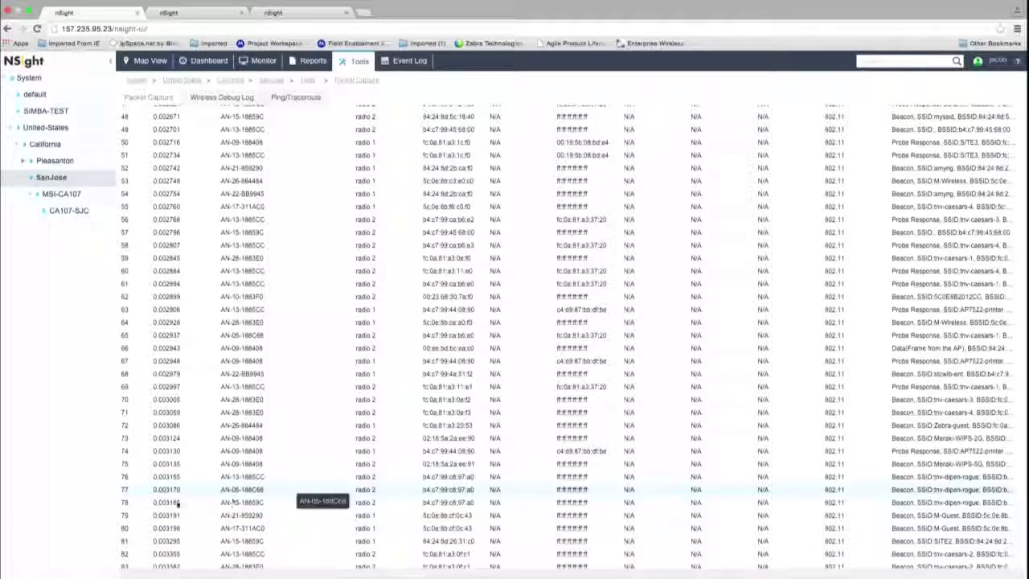
Select captured packet 77 and examine the listed packets' capturing access points, radios, source addresses and frame information.
left_click(127, 490)
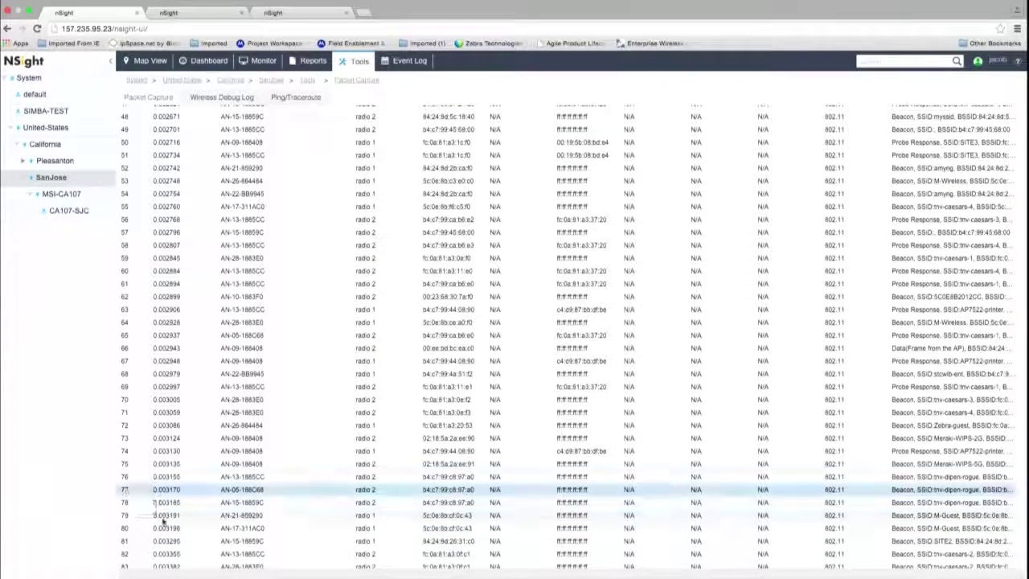
scroll(162, 521, "up", 1)
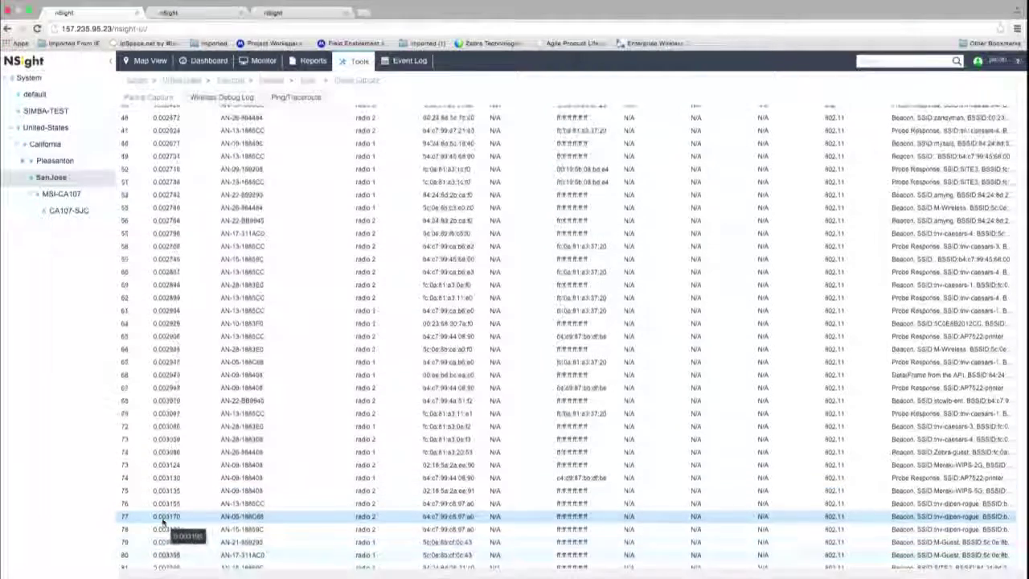
scroll(162, 521, "up", 1)
scroll(163, 521, "up", 3)
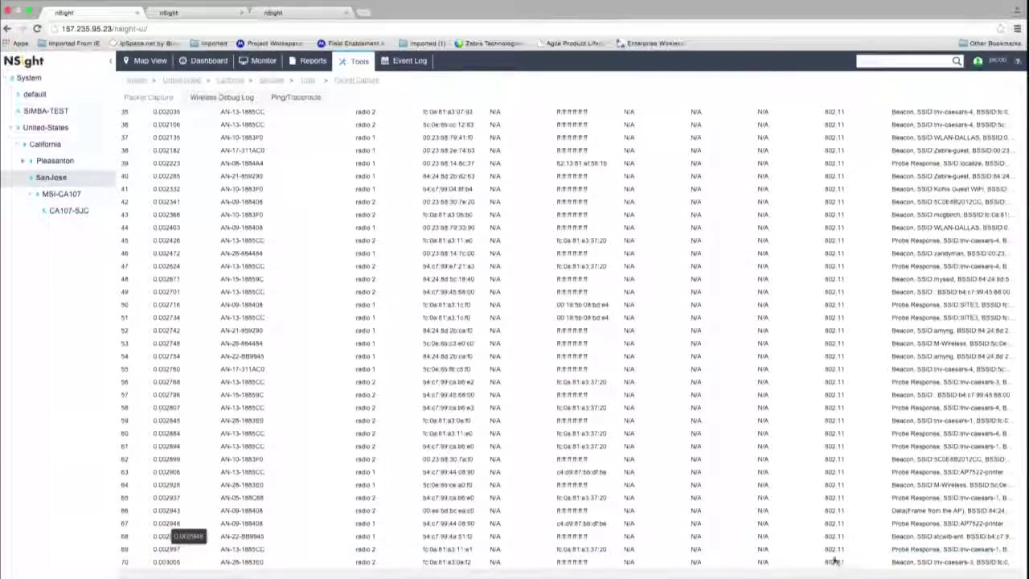
scroll(514, 338, "up", 5)
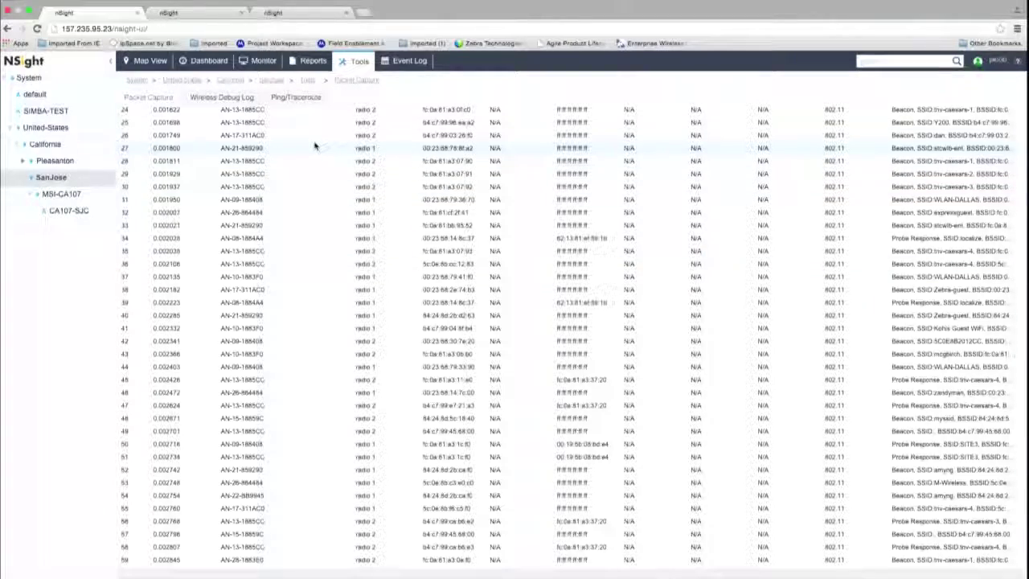
scroll(312, 143, "down", 3)
scroll(315, 144, "up", 4)
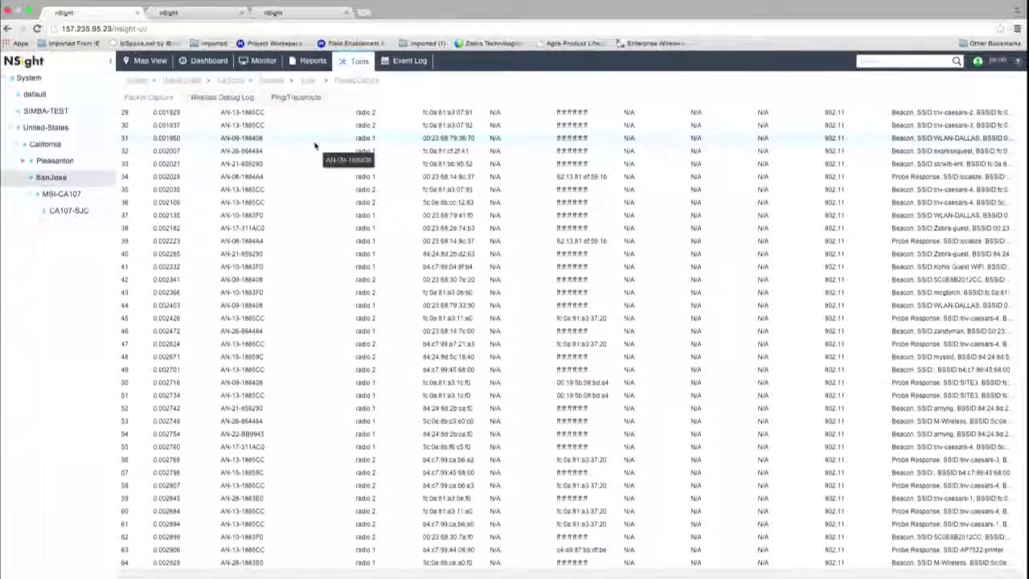
Run a live wireless debug log of all messages for RF domain CA107-SJC, stop it, and return to the packet capture.
left_click(238, 98)
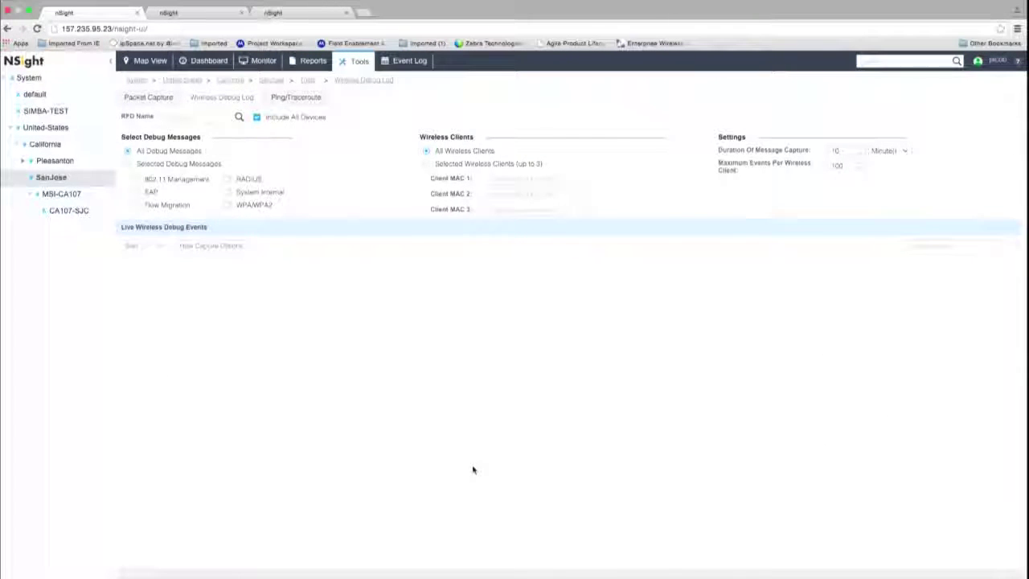
left_click(207, 118)
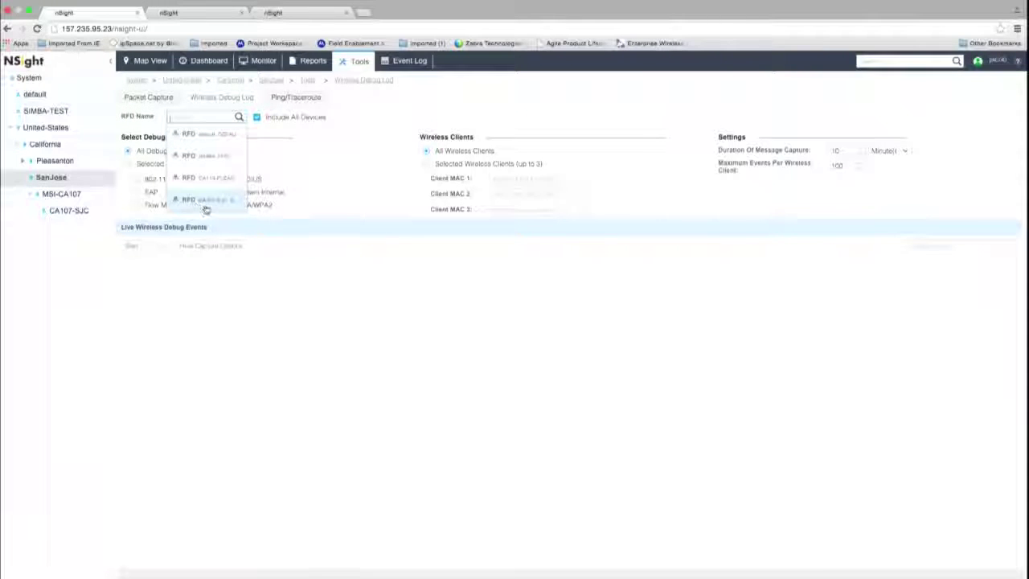
left_click(205, 207)
left_click(132, 246)
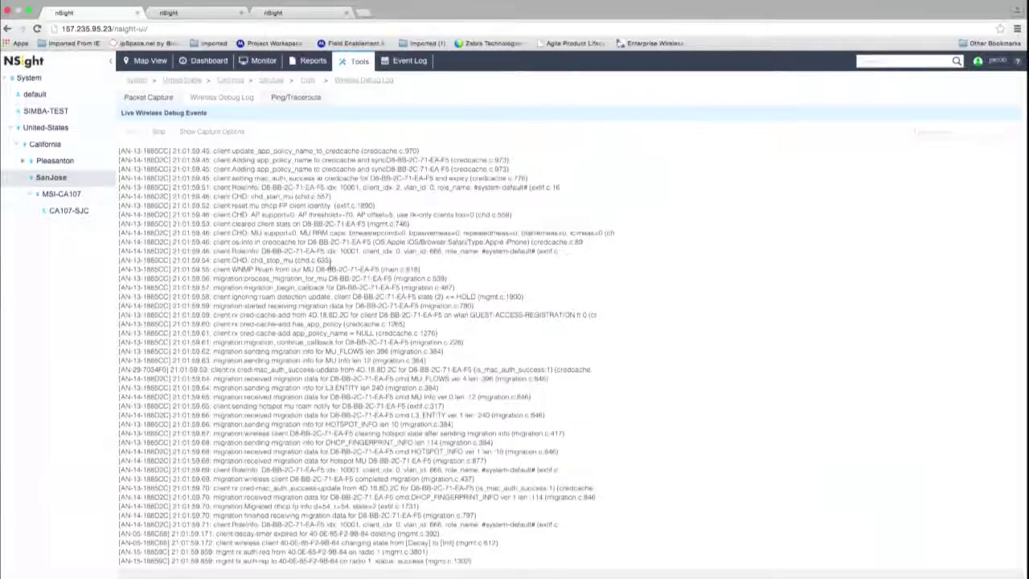
left_click(160, 133)
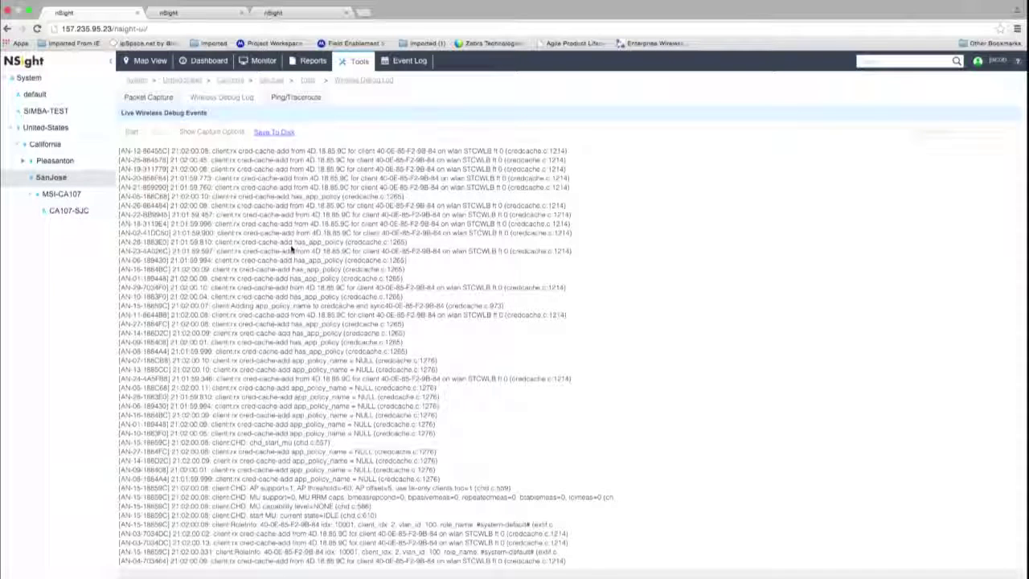
left_click(127, 135)
left_click(160, 97)
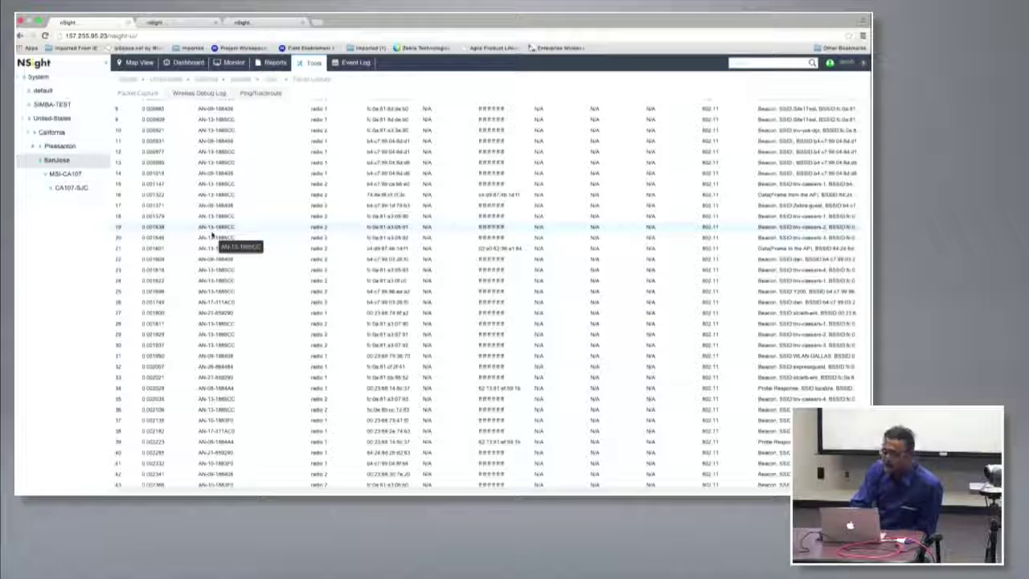
Show the report creation options for an RF Health report, and cancel without creating it.
left_click(276, 63)
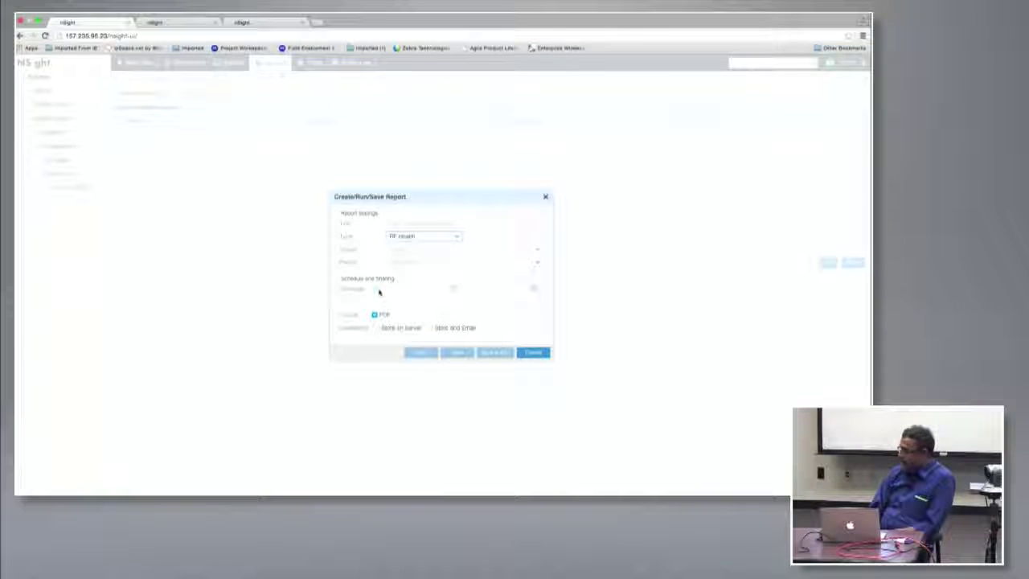
left_click(534, 355)
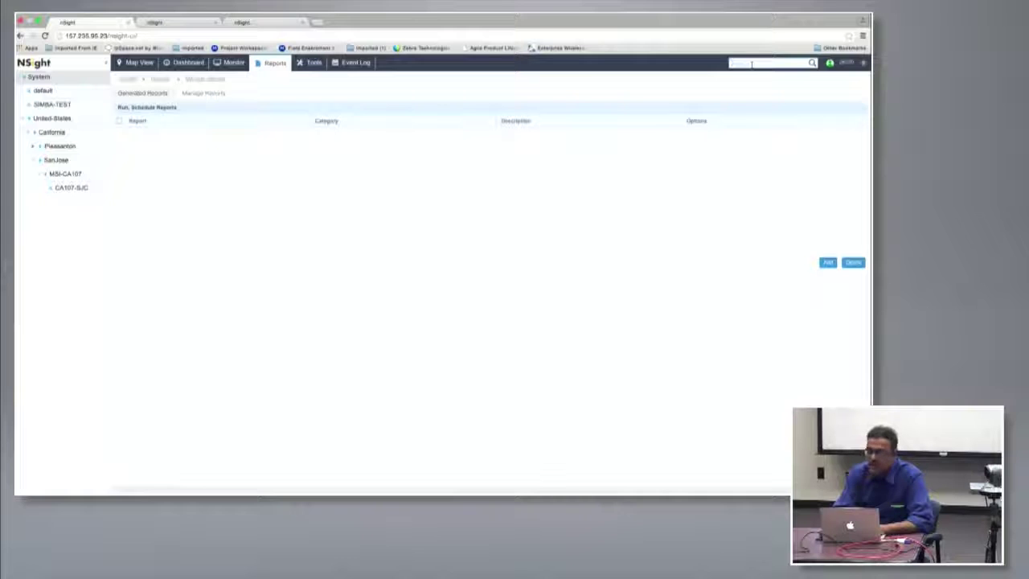
Search the system for "cape" and open the matching access point's monitoring details.
type("ca107")
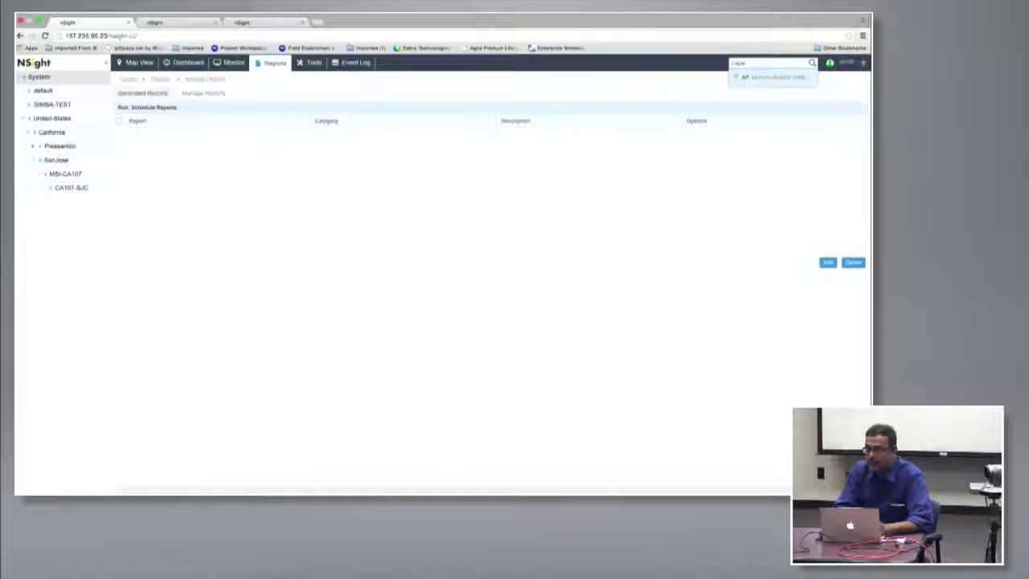
left_click(763, 81)
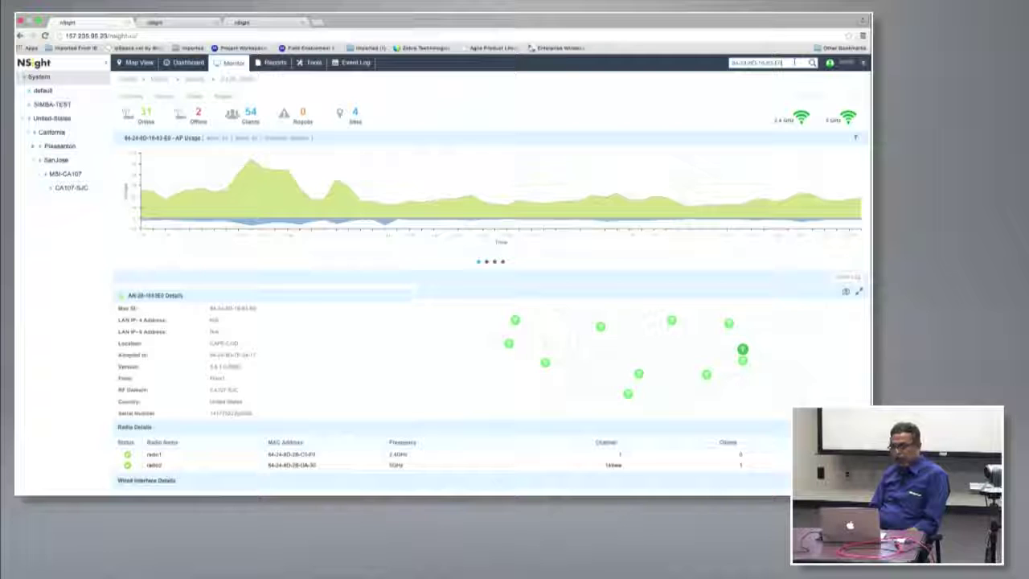
key("Return")
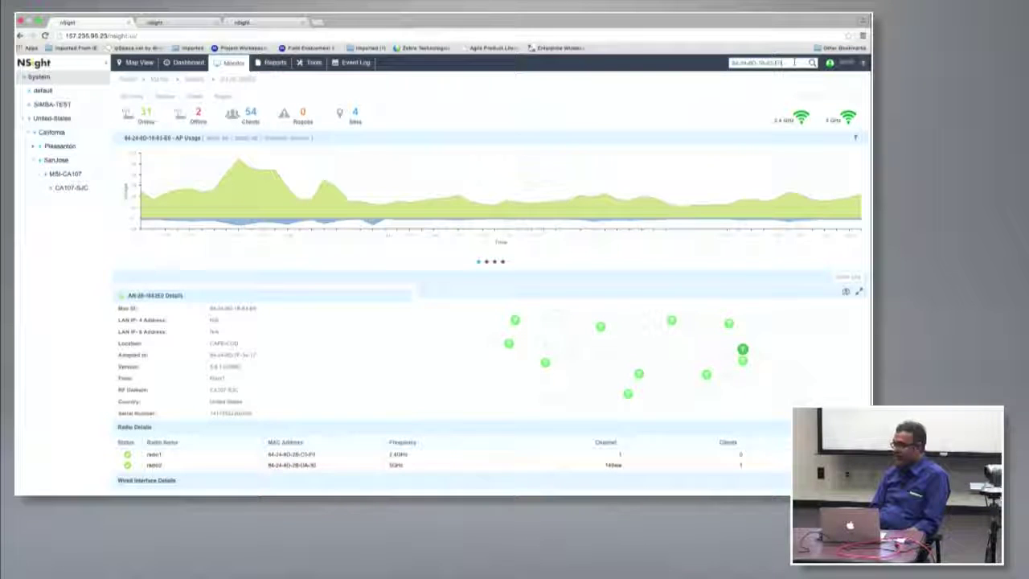
left_click(794, 61)
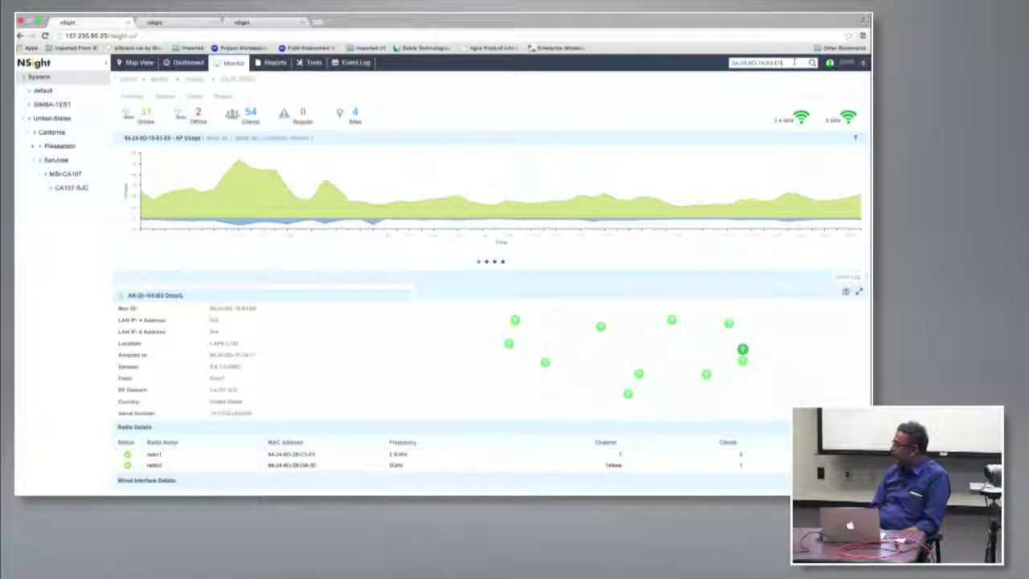
key("Return")
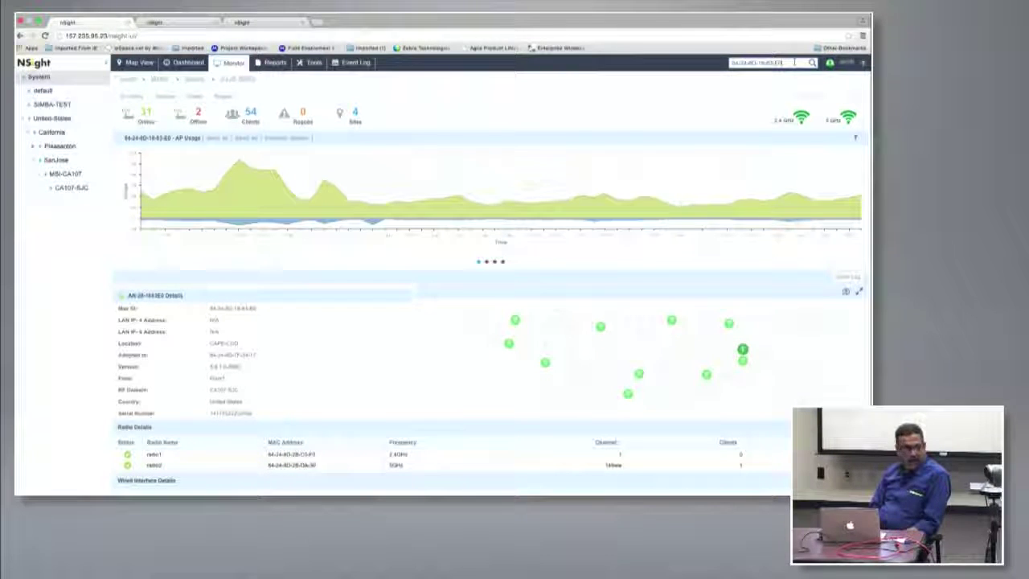